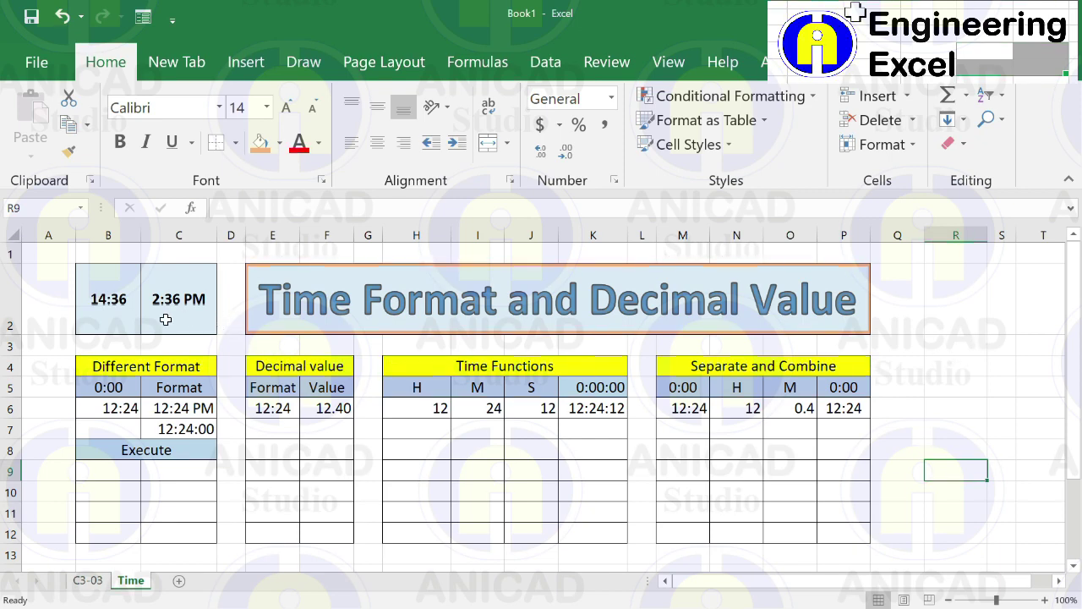
Inspect the underlying time value stored in cell B2.
click(119, 312)
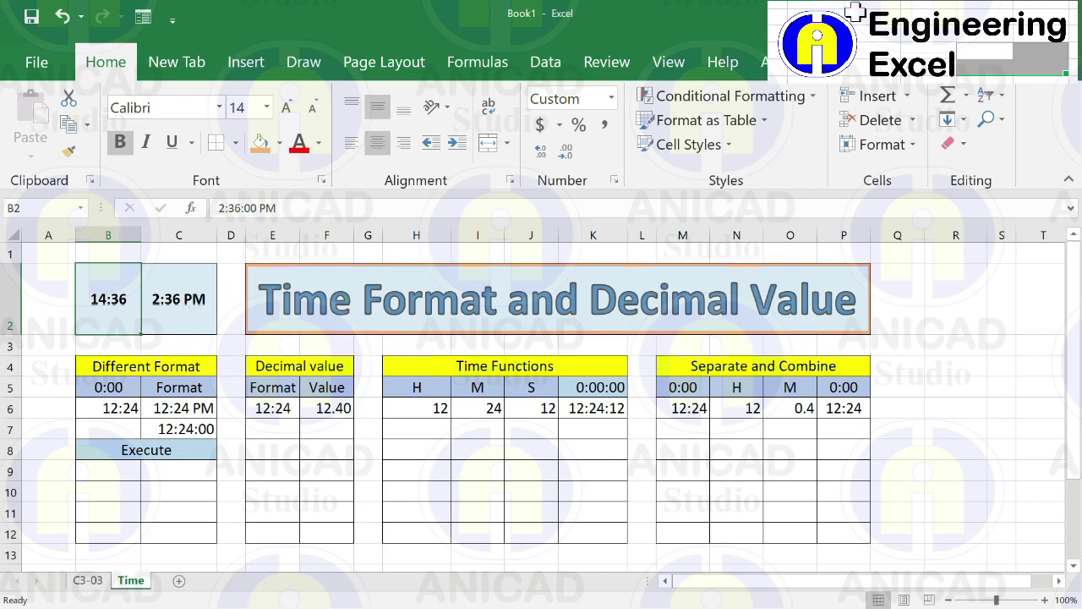
click(279, 209)
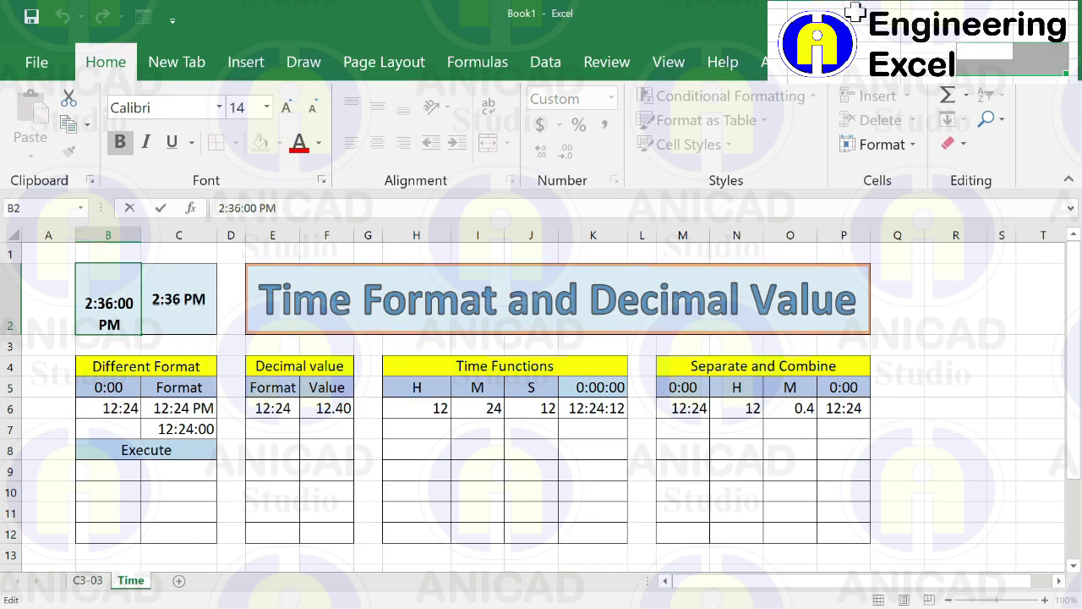
click(125, 324)
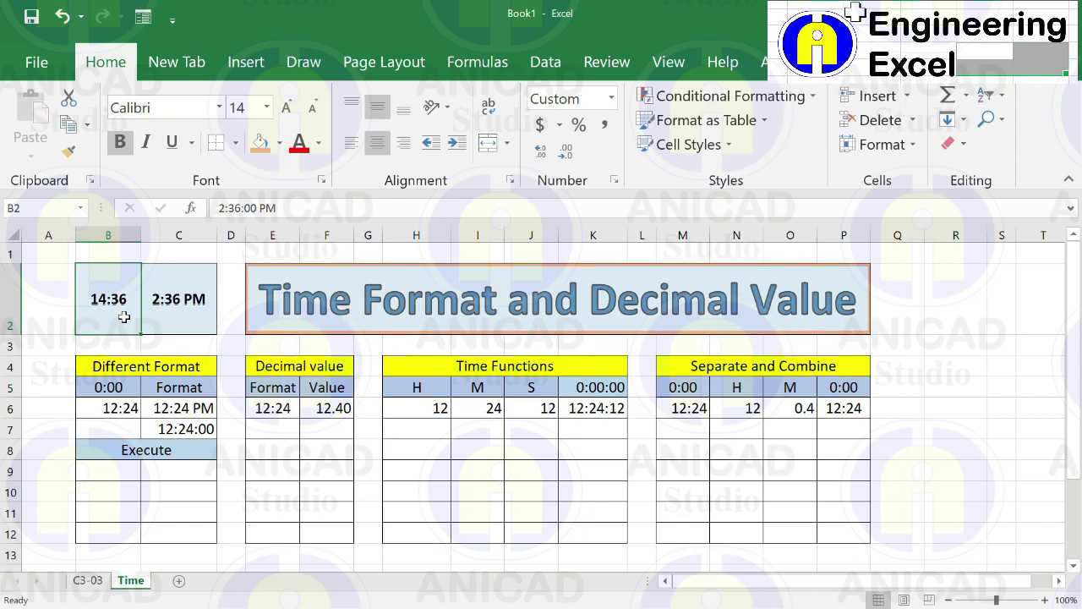
Check that cell R4 uses the General number format and enter the time 14:36 in it.
click(946, 368)
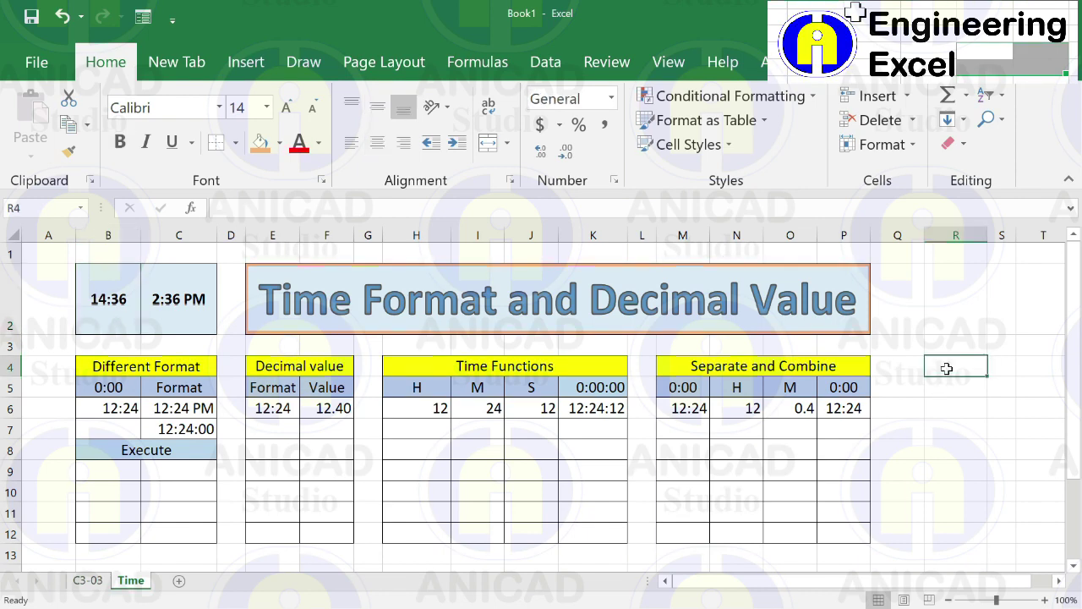
click(614, 180)
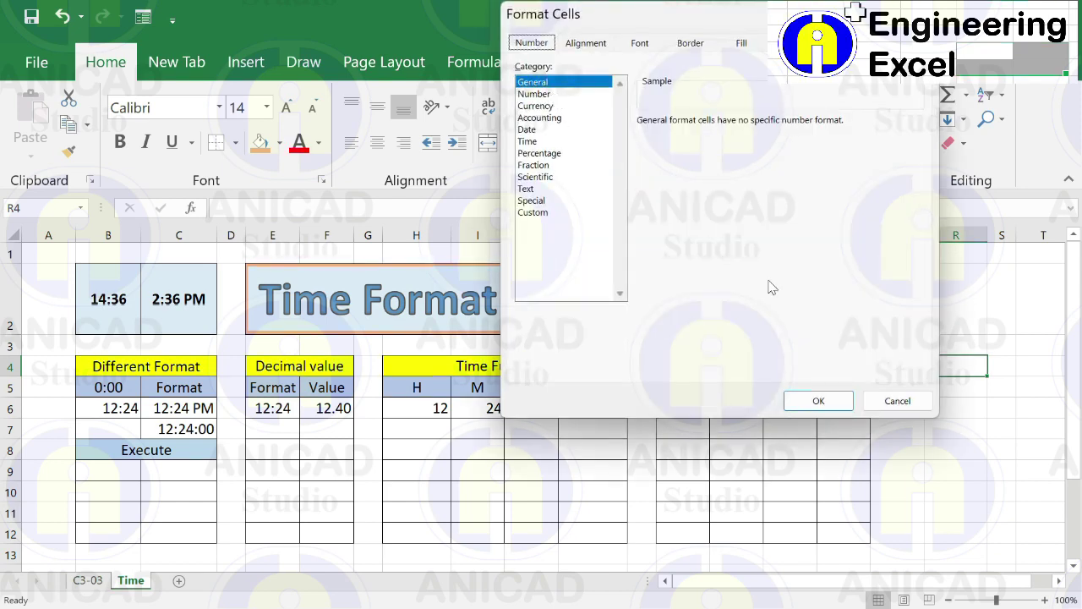
click(836, 397)
text(14)
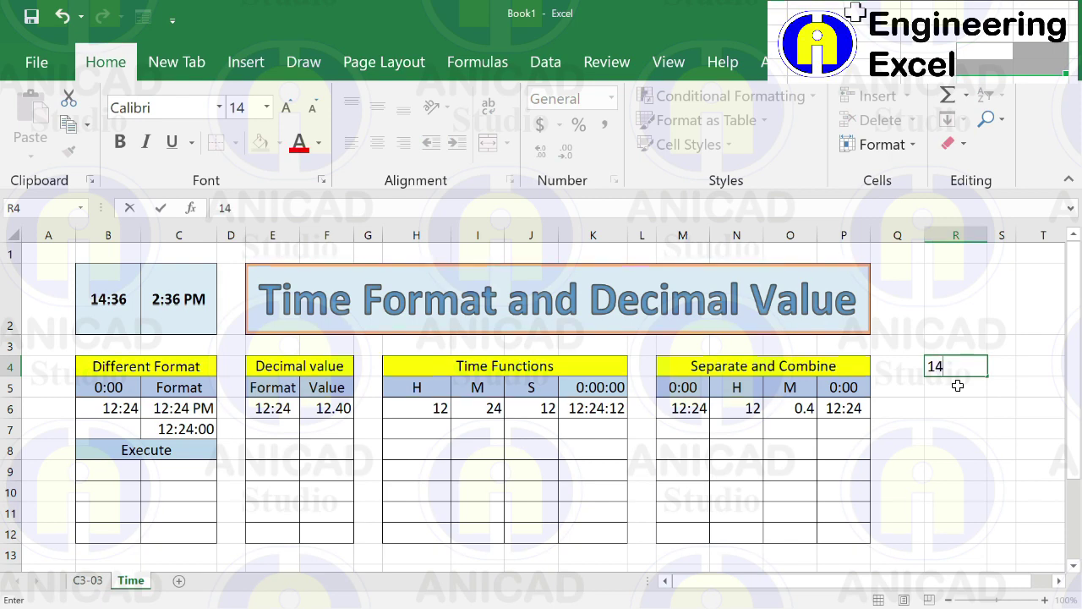
text(:36)
key(Return)
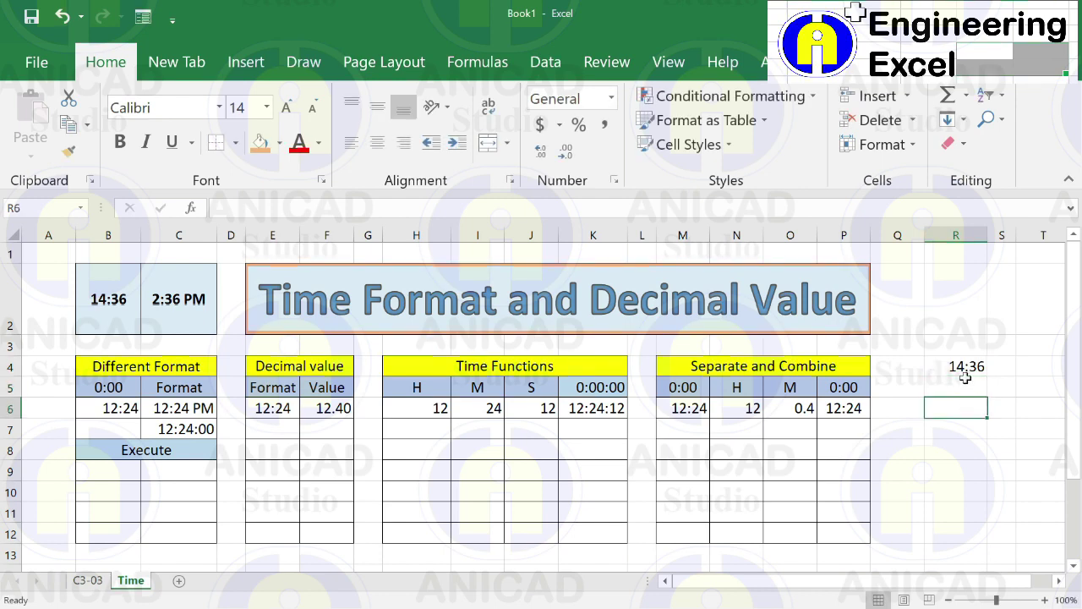
Check how the time entered in R4 is stored.
click(969, 368)
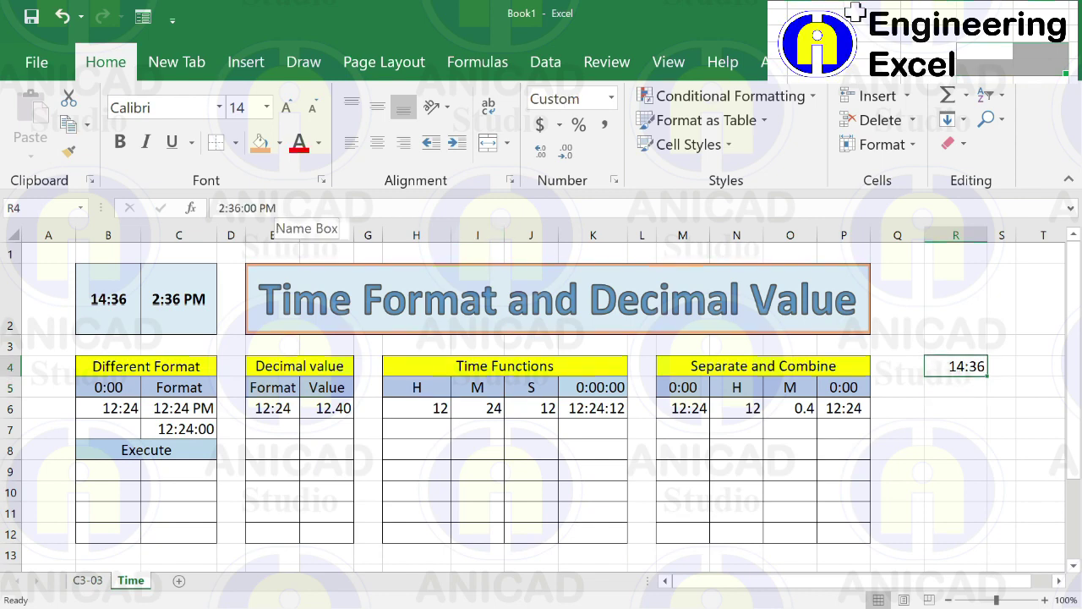
click(962, 384)
click(969, 367)
Enter the time 10:14 in cell R5.
click(972, 386)
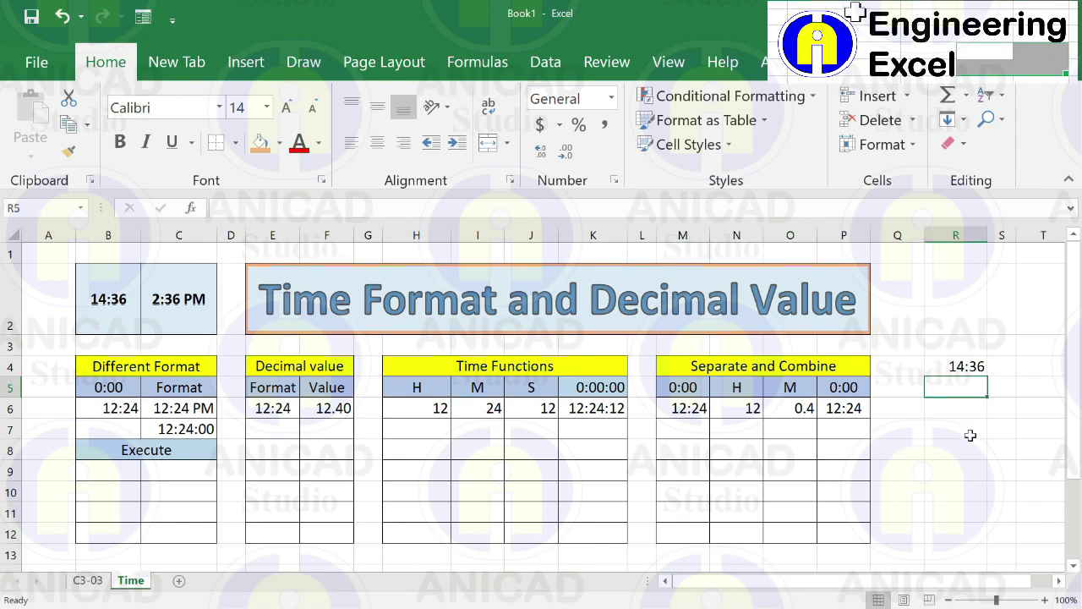
text(1)
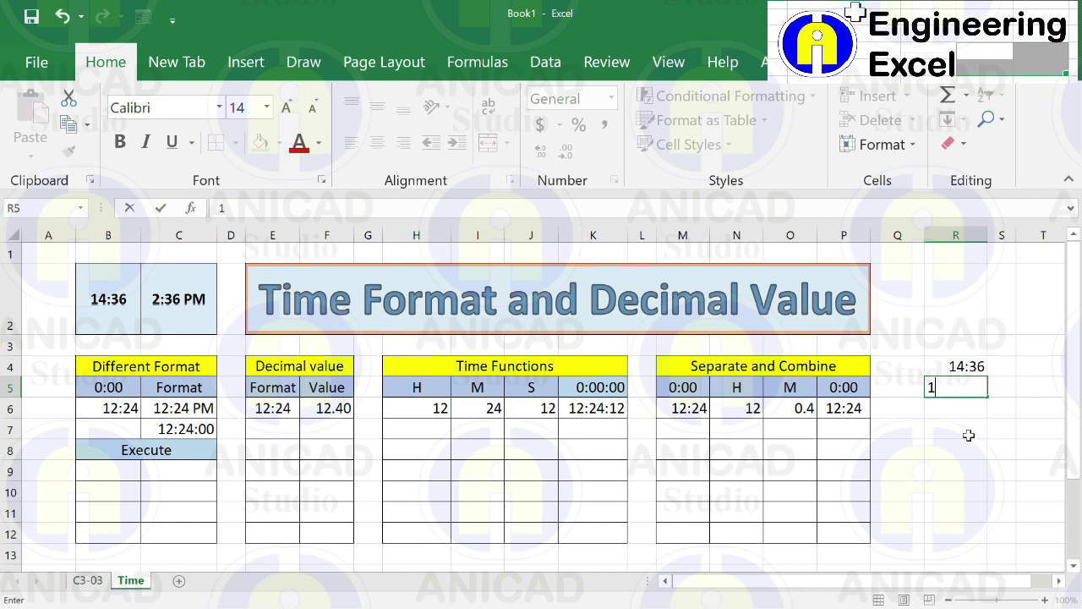
text(0:14)
key(Return)
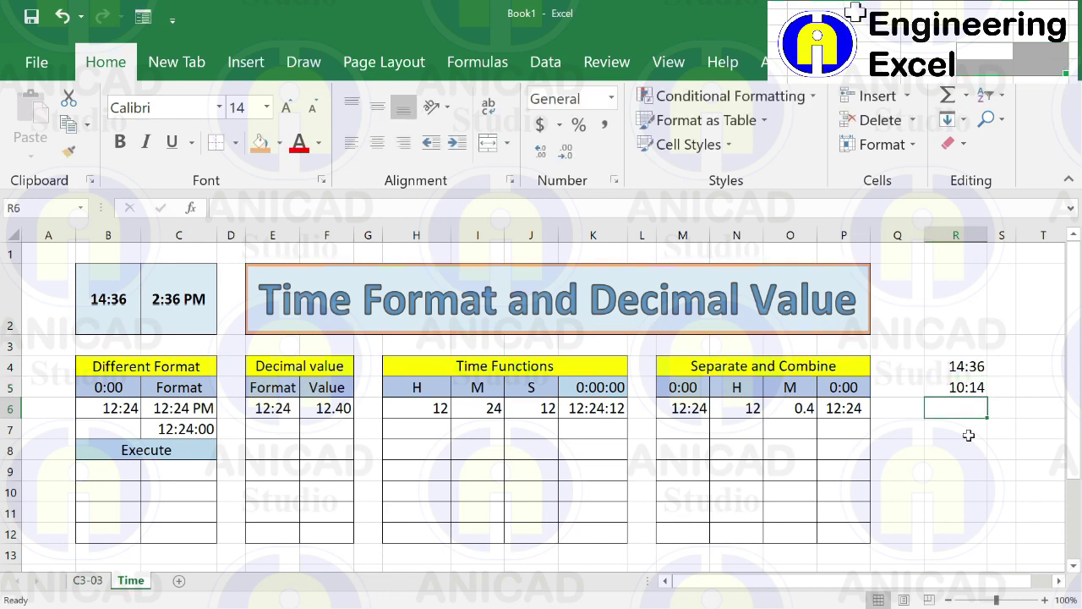
Compare the stored AM/PM values of the times in R5 and R4.
click(978, 390)
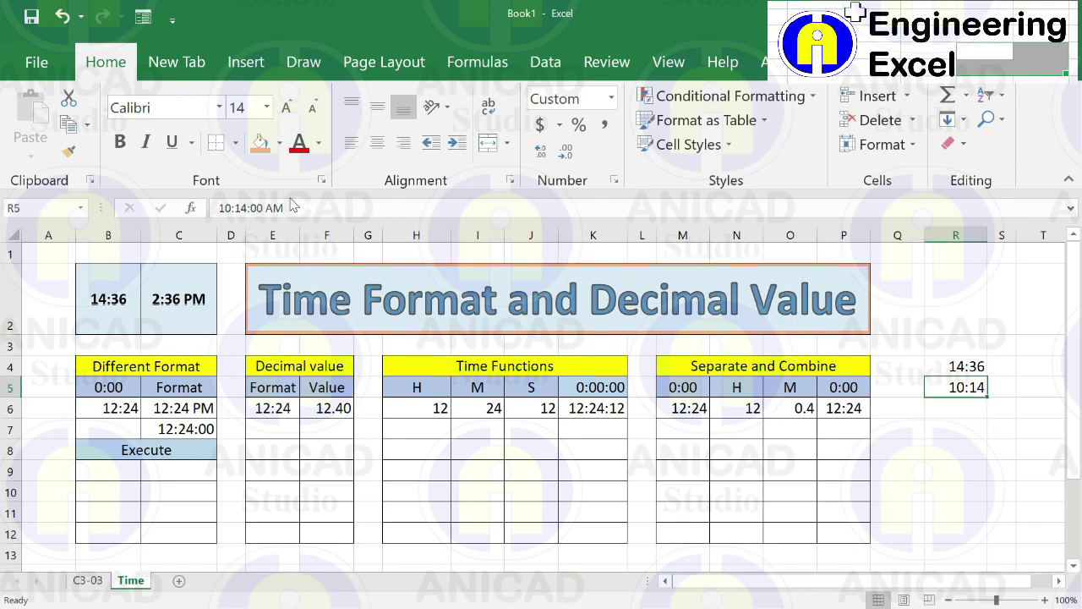
click(949, 430)
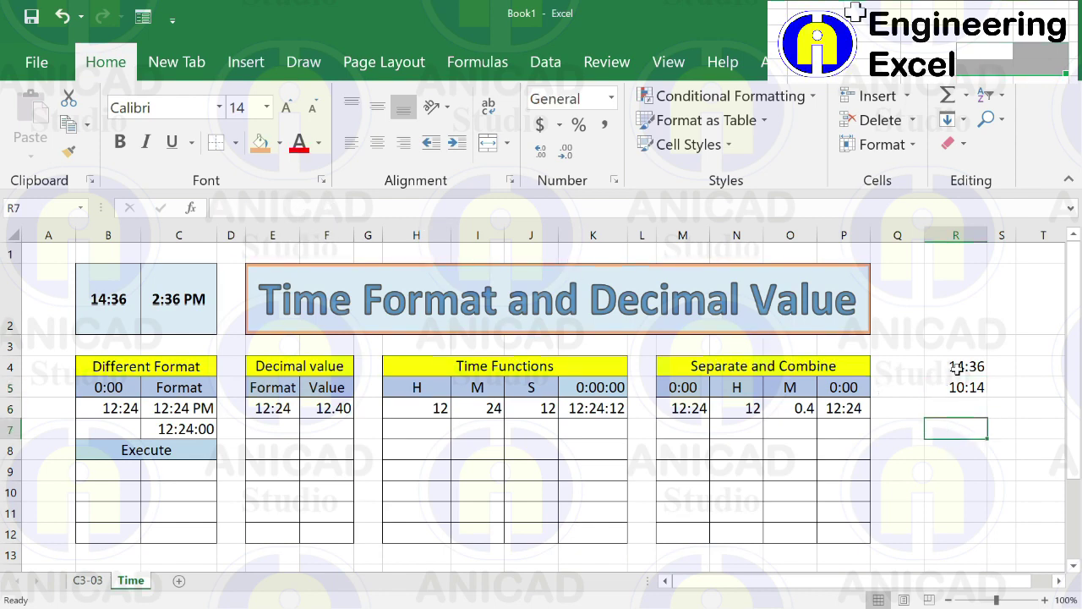
click(955, 369)
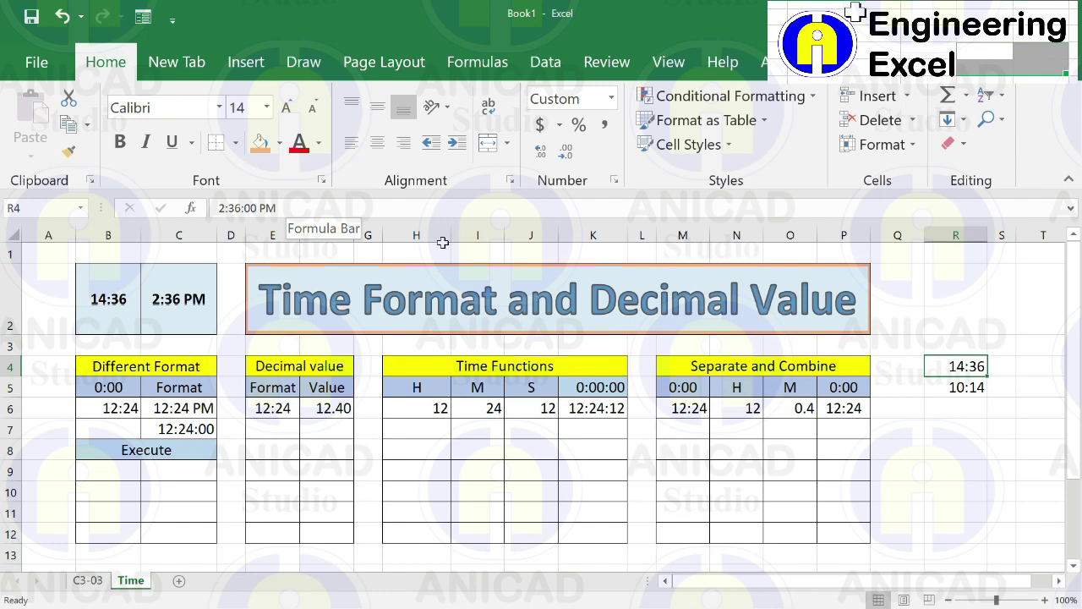
click(931, 429)
click(945, 367)
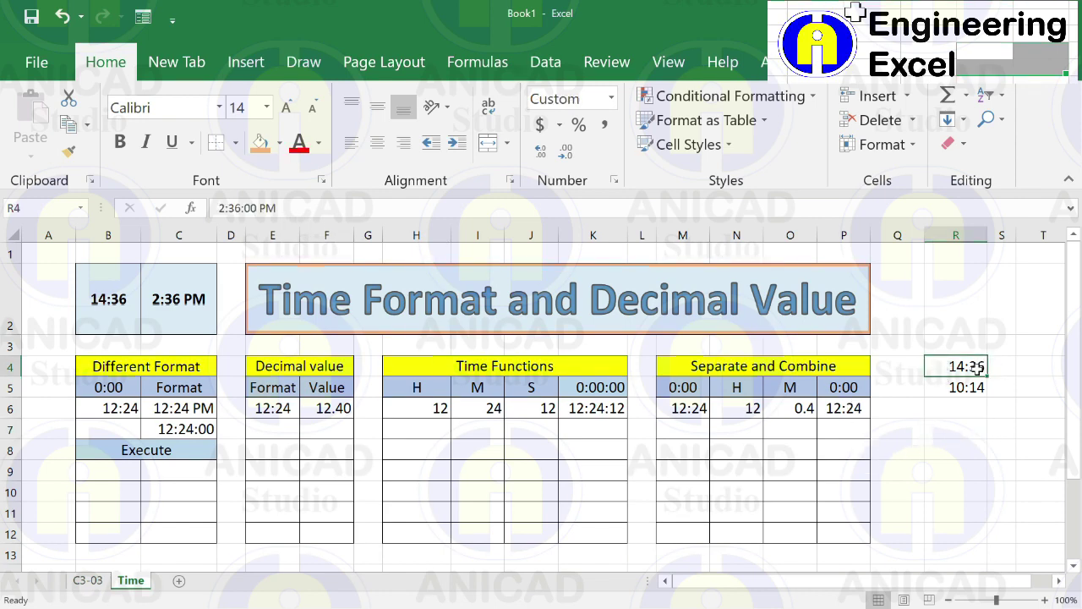
Calculate the time difference in R6 with the formula =R4-R5.
click(958, 410)
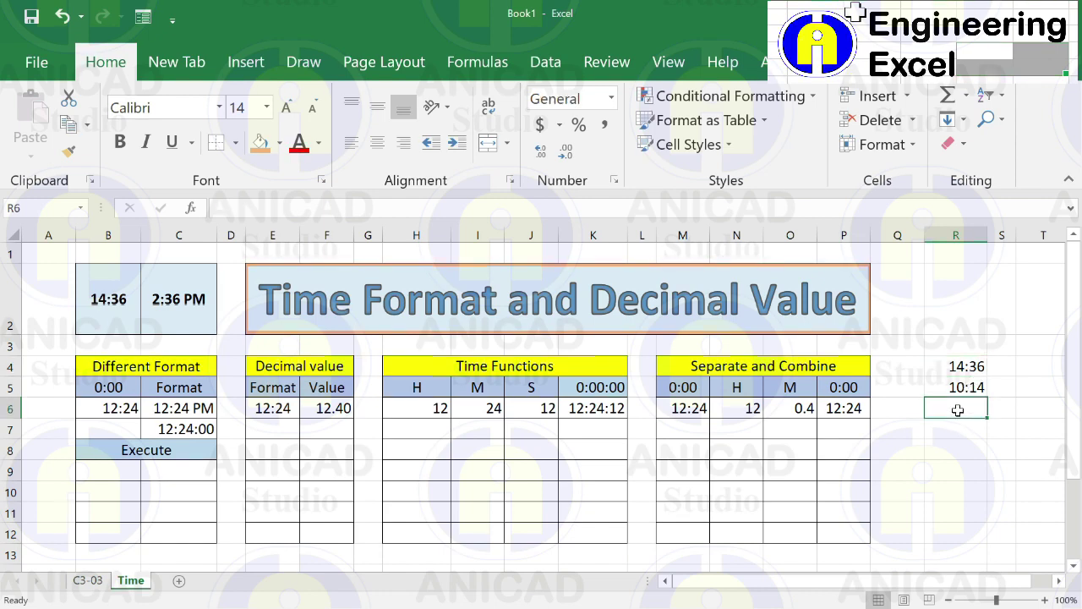
text(=)
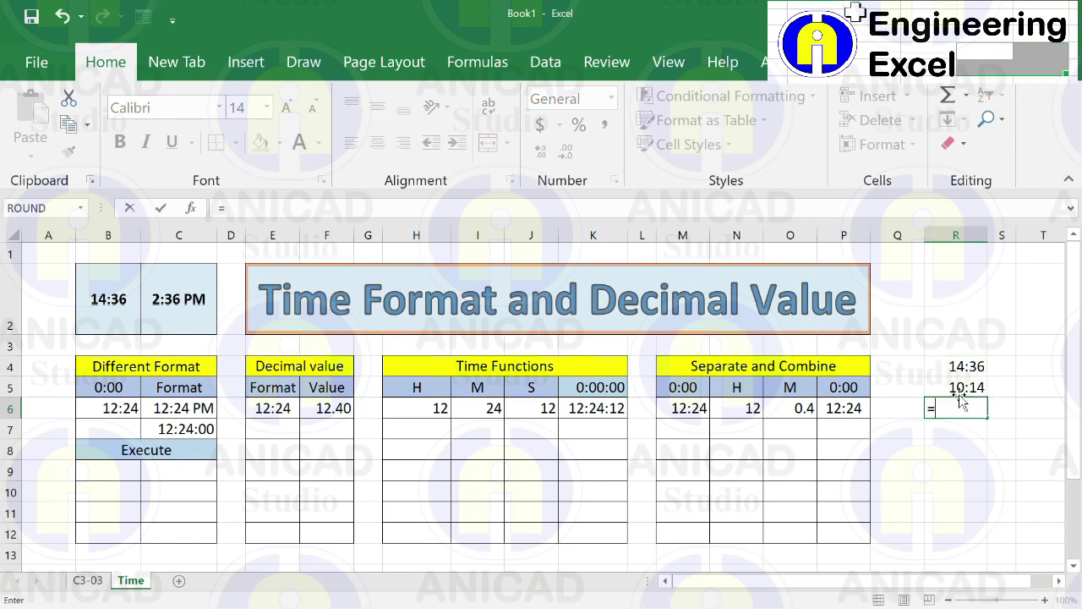
click(955, 365)
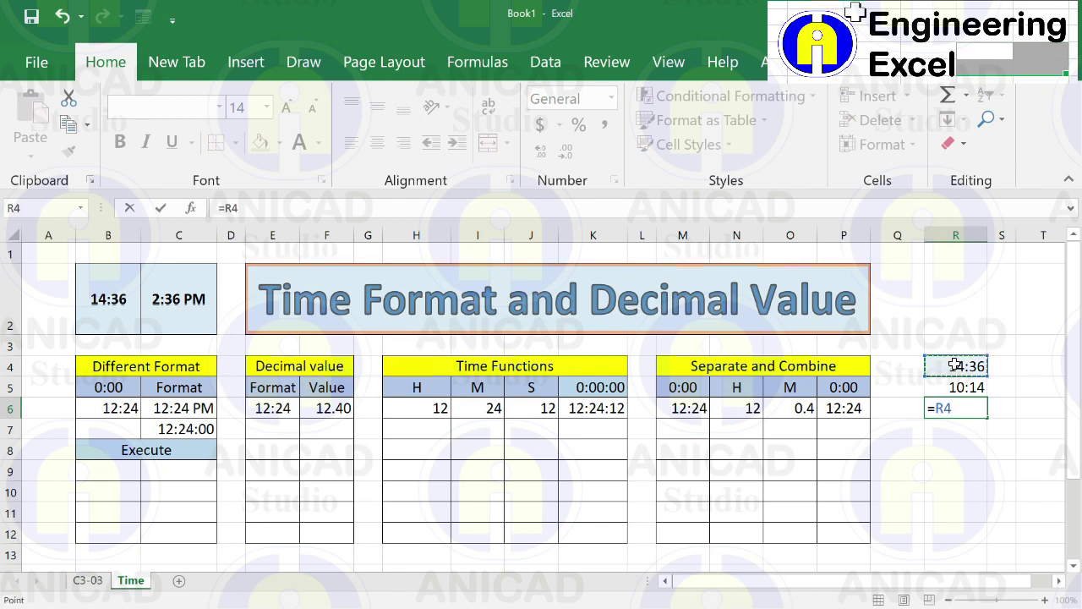
text(-)
click(953, 386)
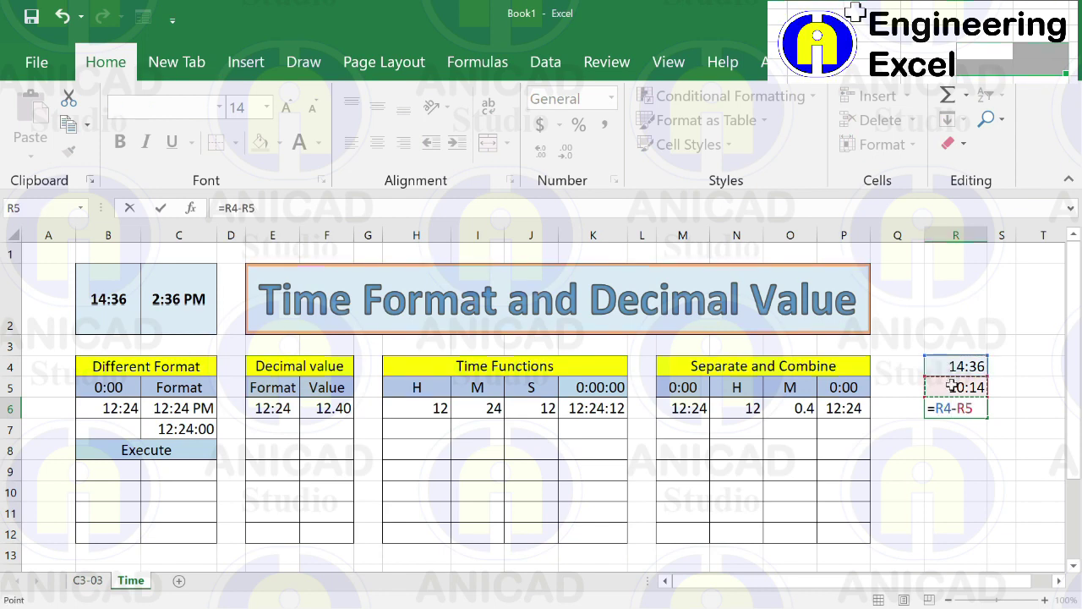
key(Return)
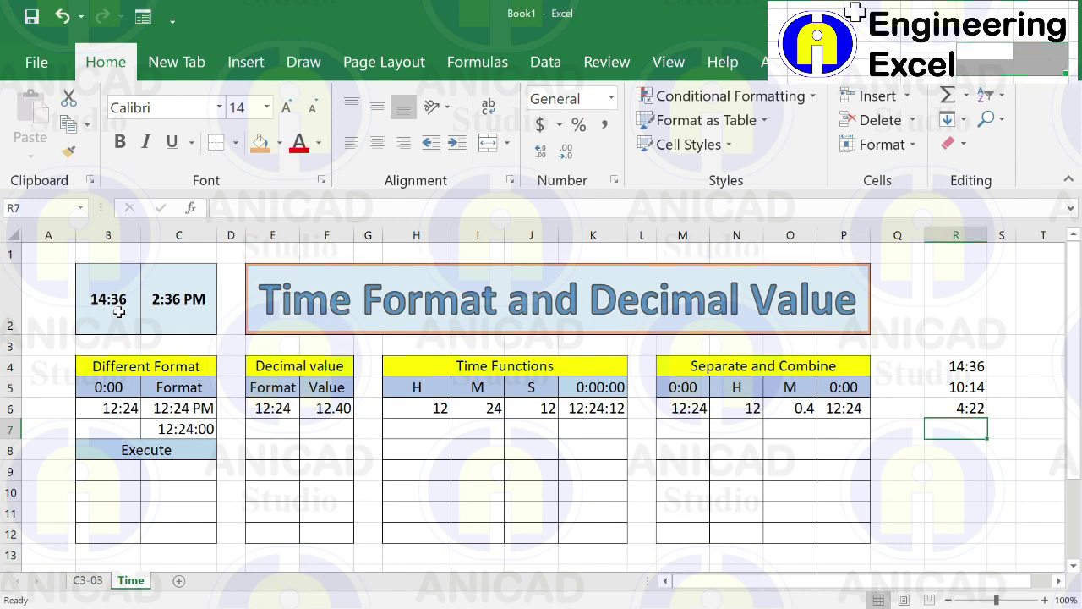
Examine the formula in C2 and its time number format without changing them.
click(118, 344)
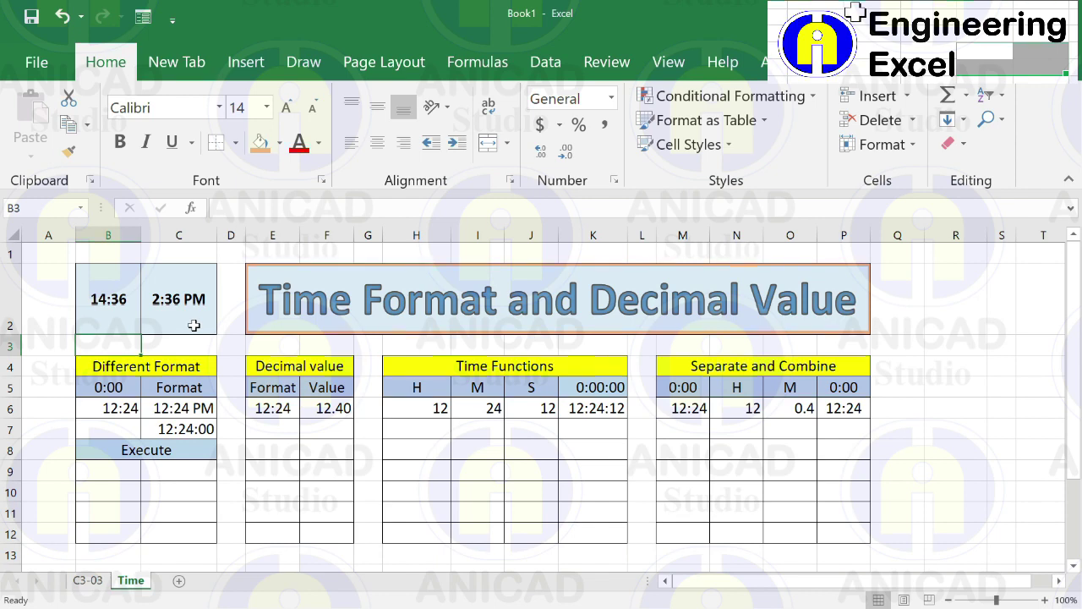
click(194, 324)
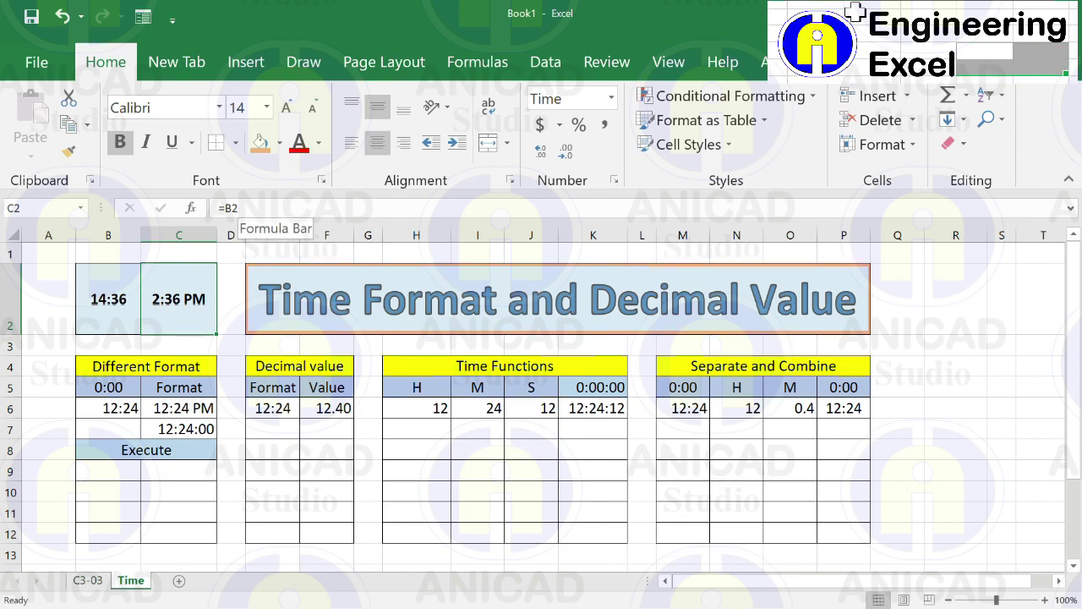
click(125, 280)
click(158, 285)
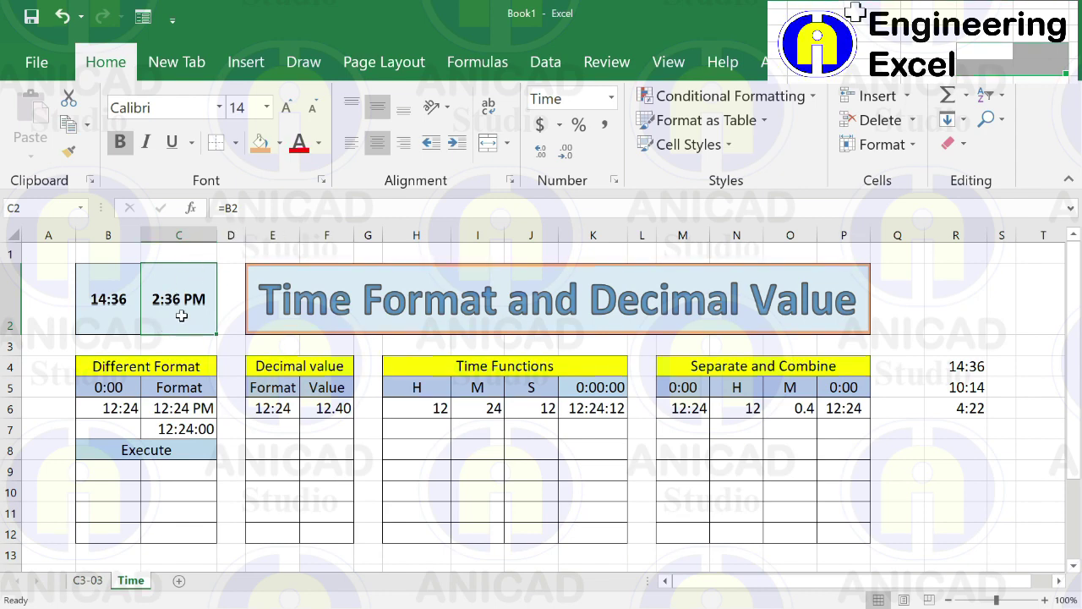
click(615, 181)
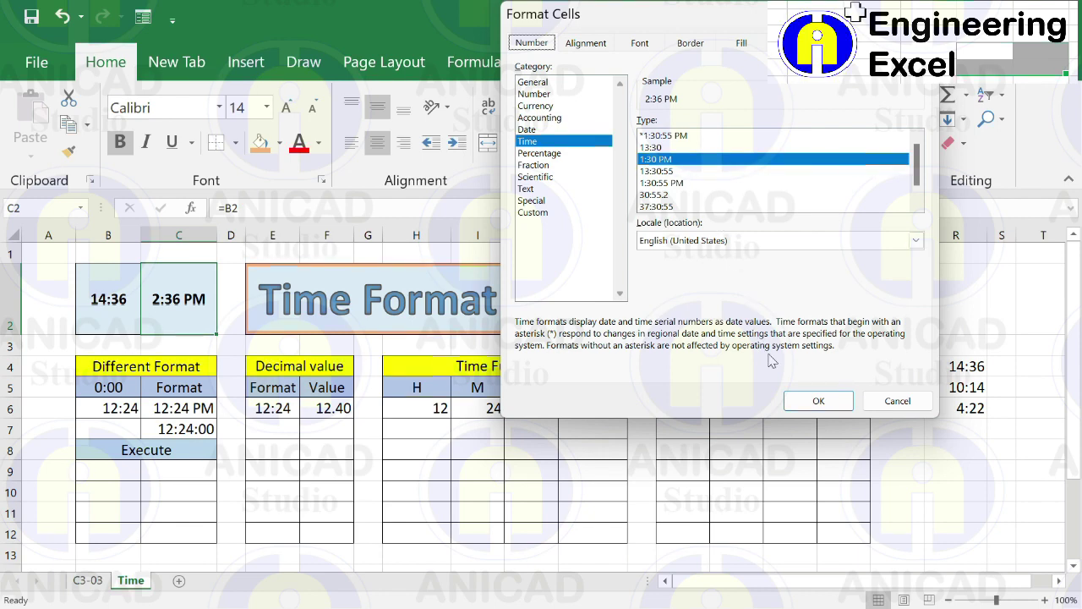
click(900, 400)
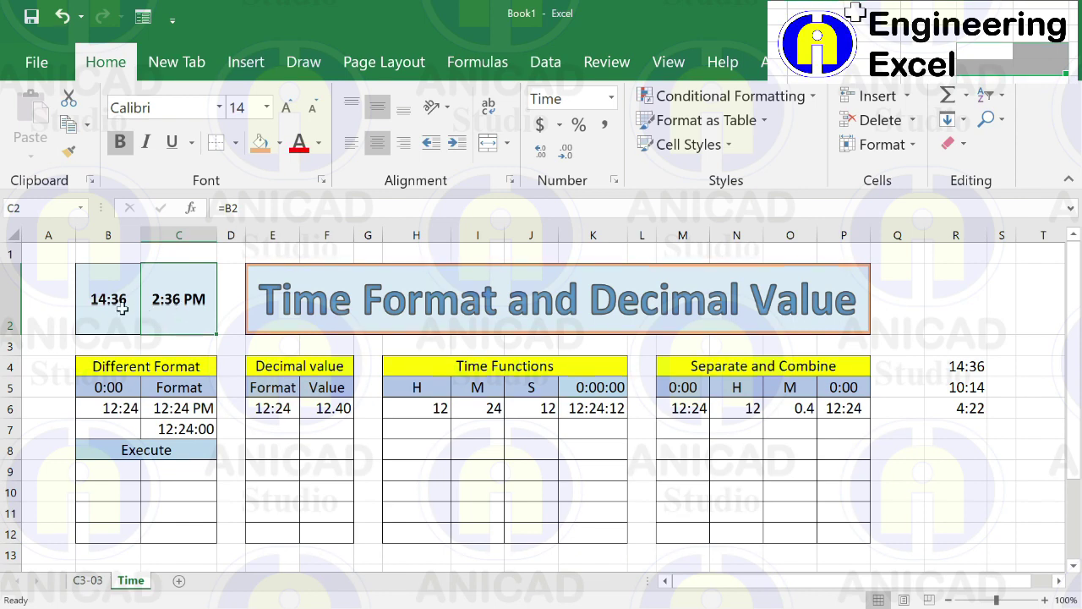
key(ctrl+End)
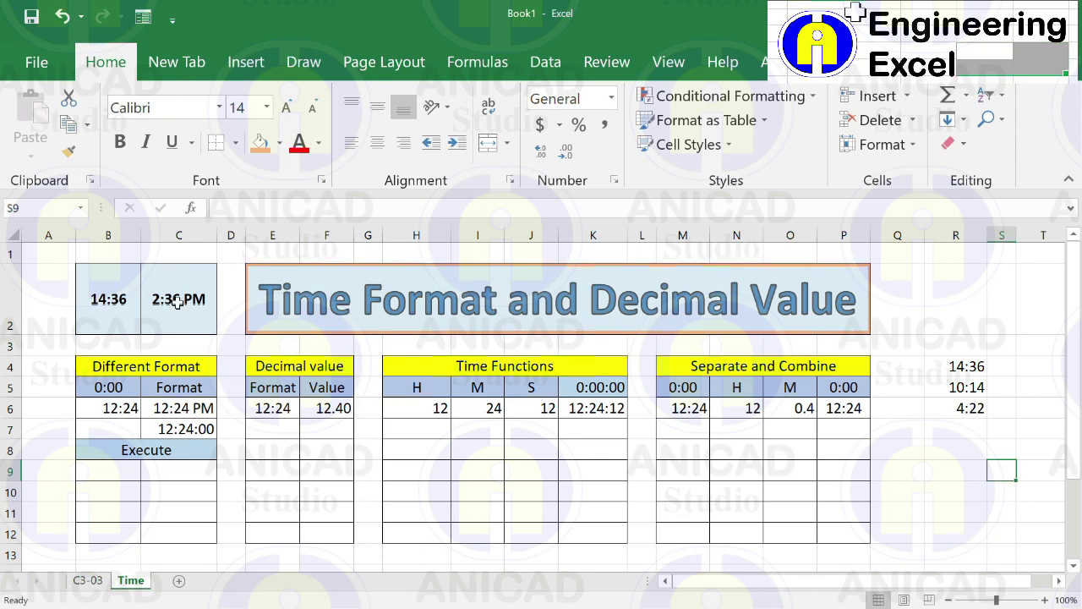
Examine the source time in B6 and the formulas in C6 and C7 of the Different Format table.
click(108, 408)
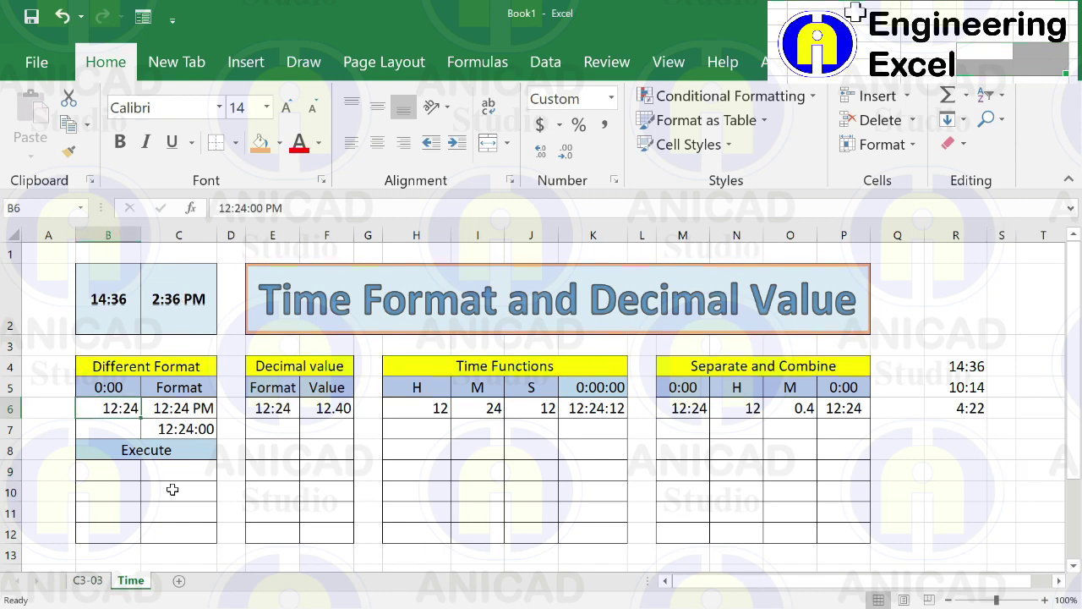
click(127, 425)
click(119, 410)
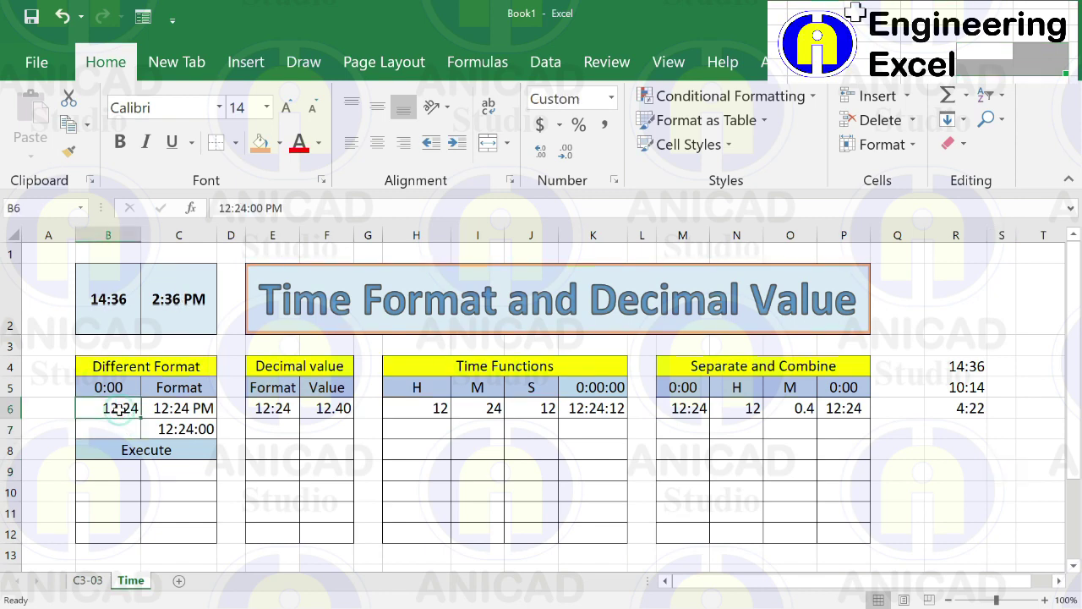
click(170, 410)
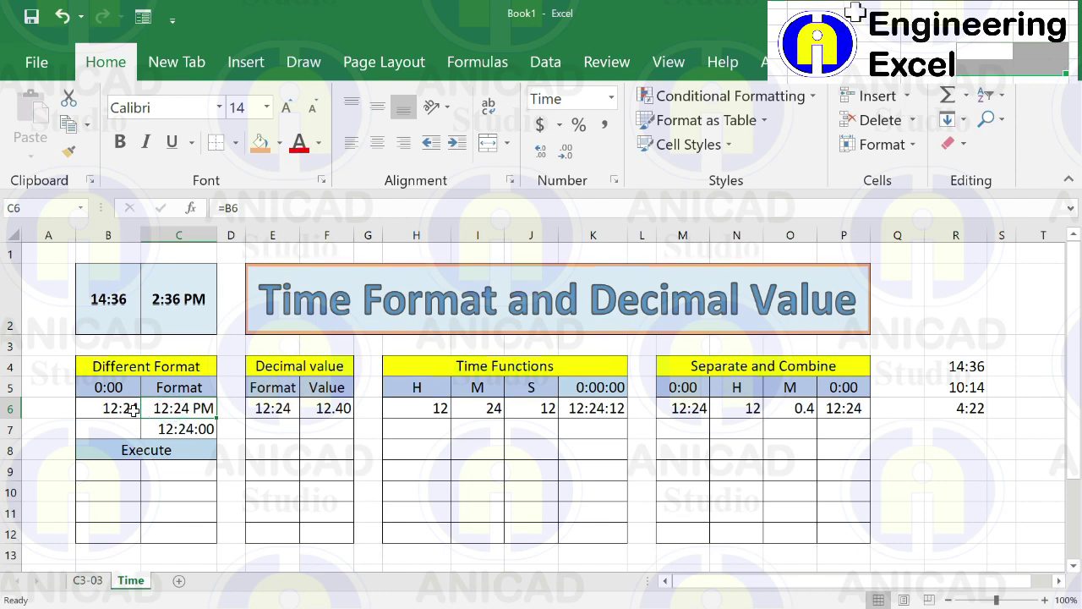
click(133, 411)
click(136, 425)
click(174, 431)
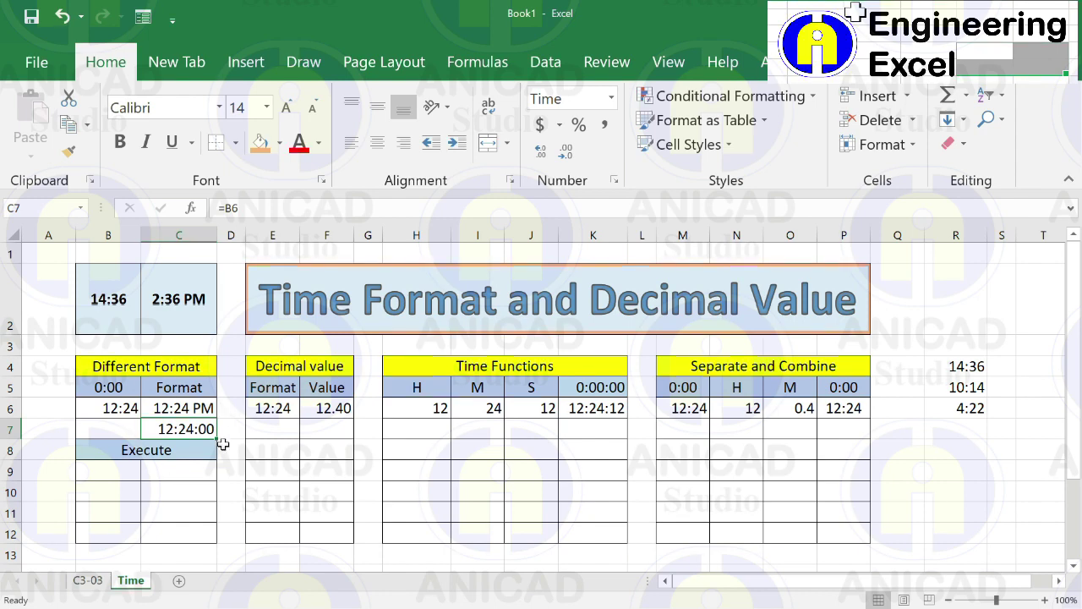
Review the time format types and locale options for C7, leaving its format as it is.
click(616, 180)
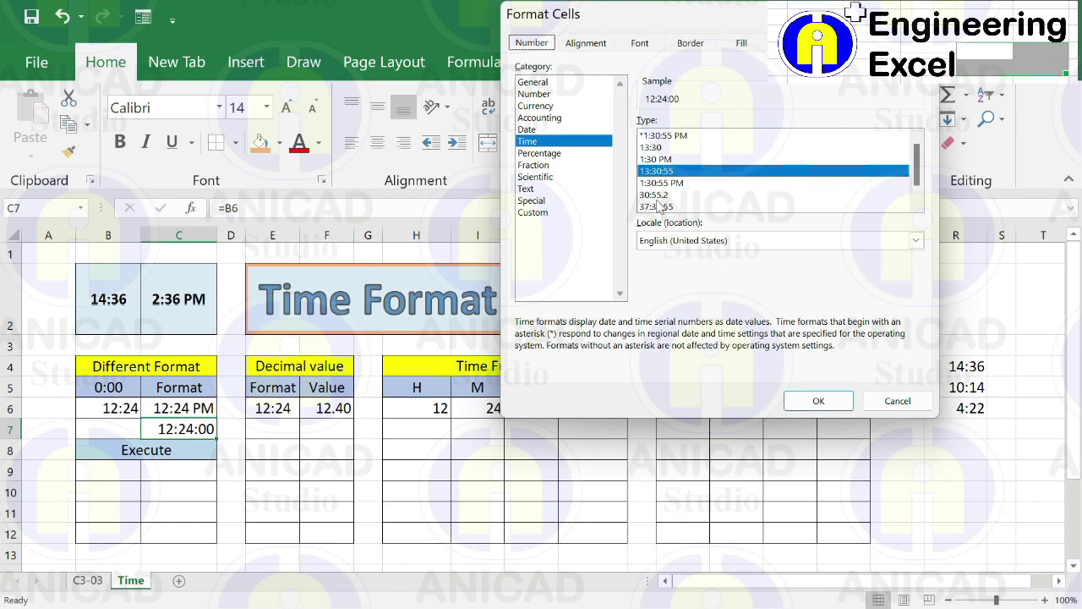
click(916, 241)
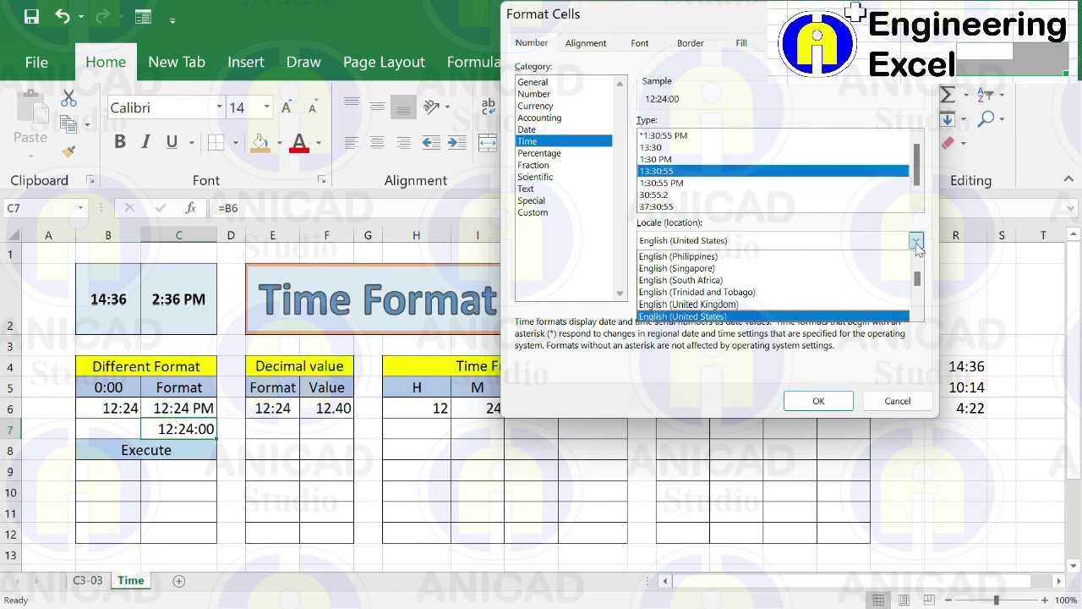
click(689, 316)
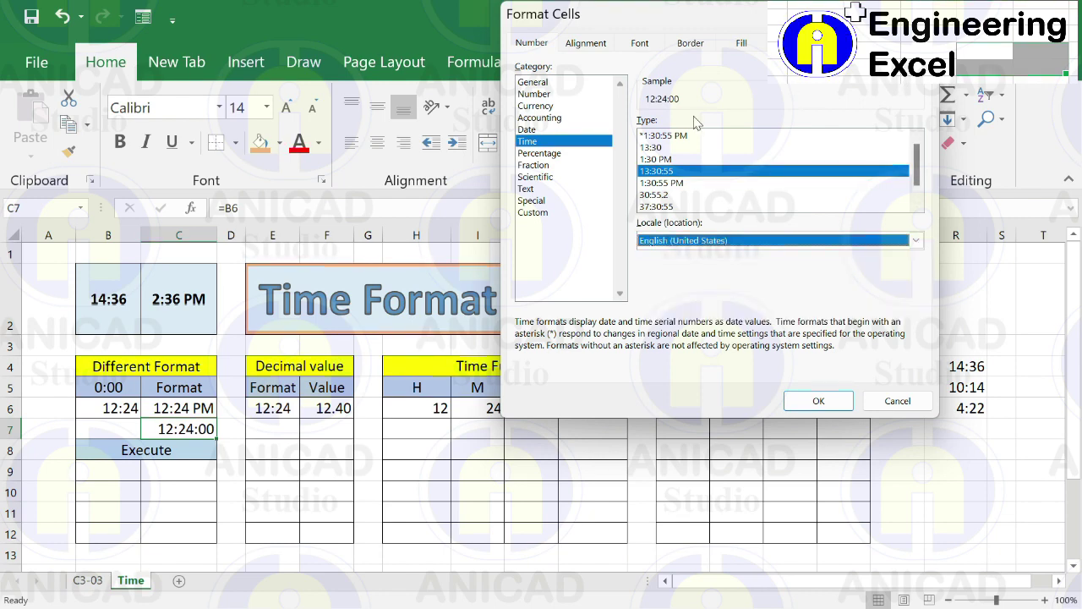
click(898, 403)
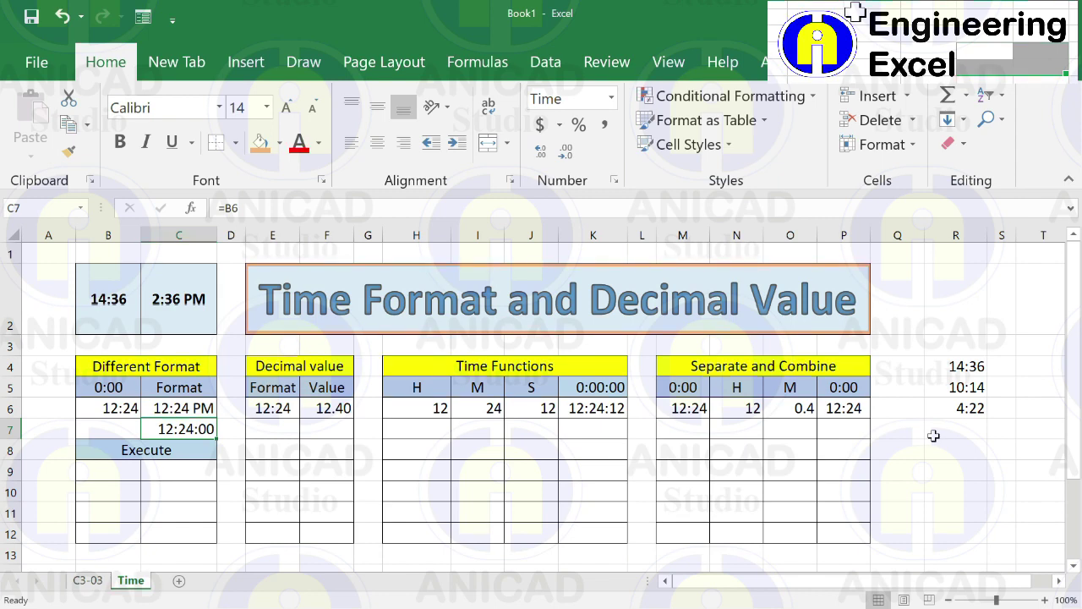
Examine the source time in E6 and the formula and number format of F6 in the Decimal value table.
click(278, 429)
click(274, 412)
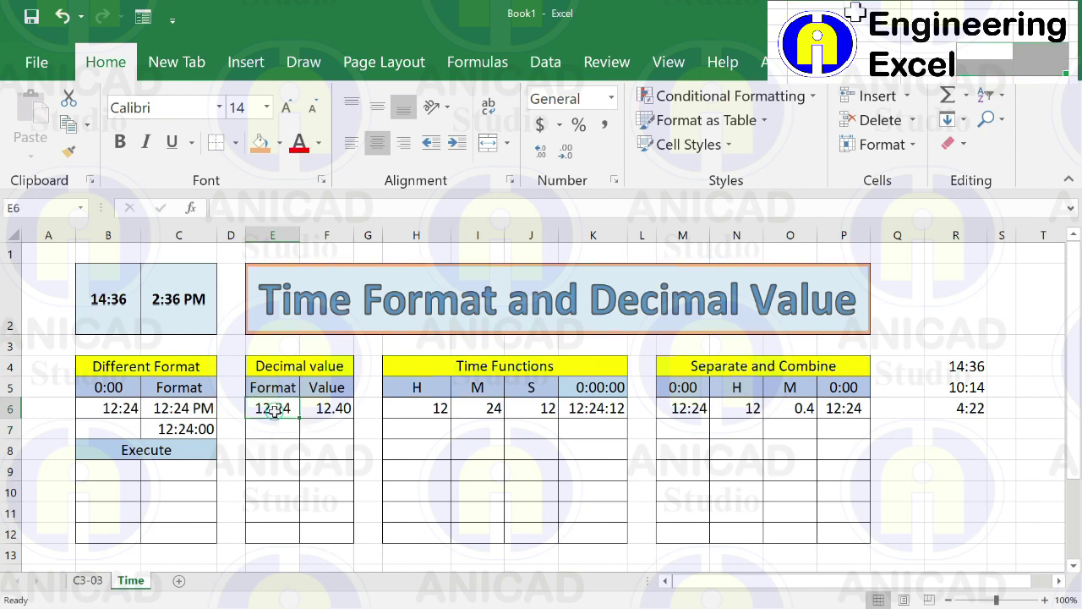
click(328, 430)
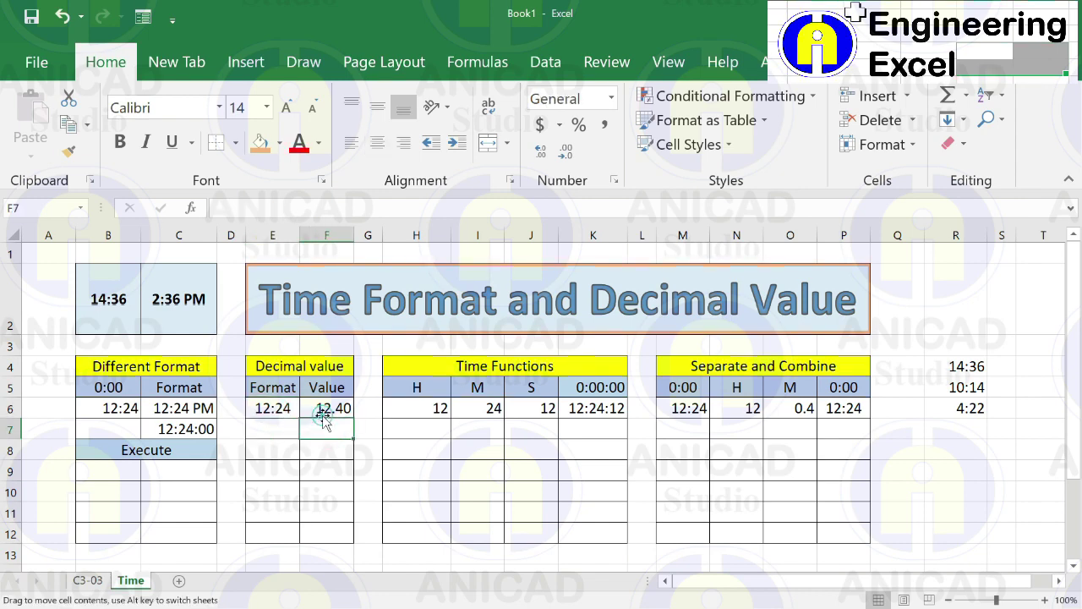
click(288, 428)
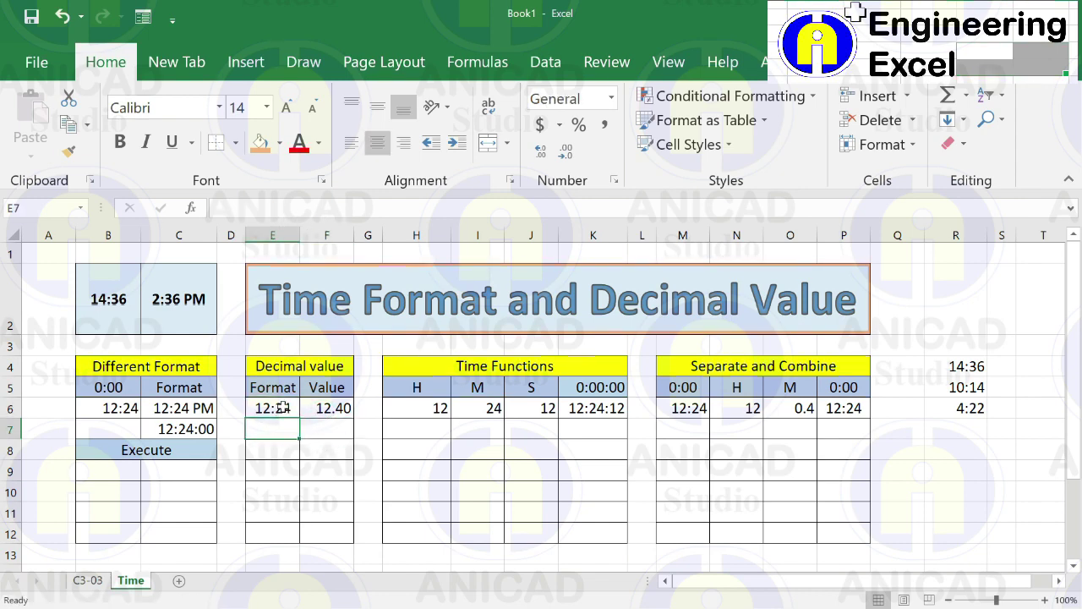
click(283, 408)
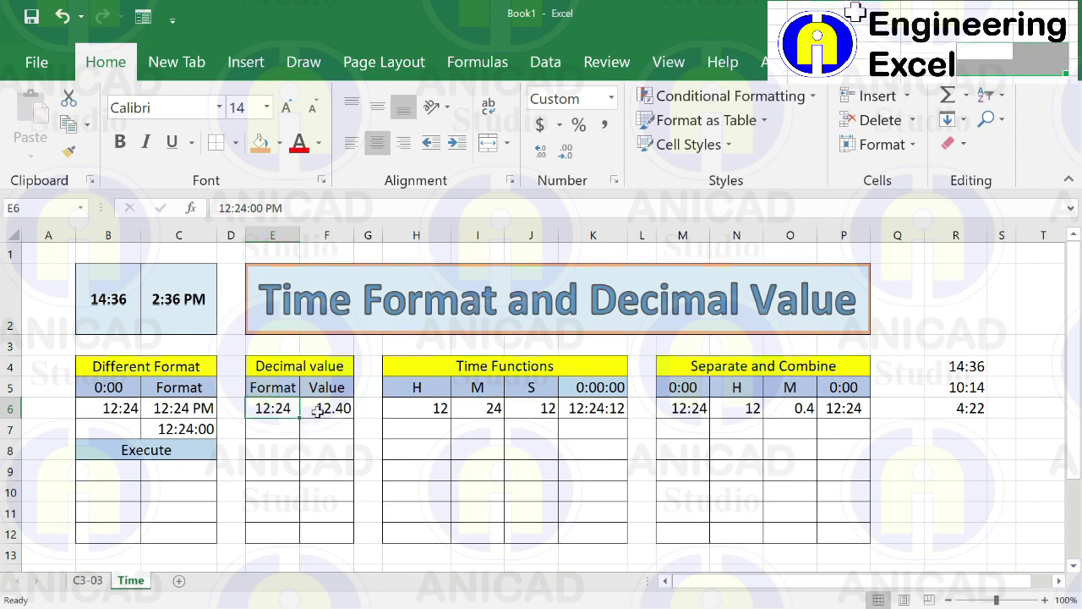
click(318, 411)
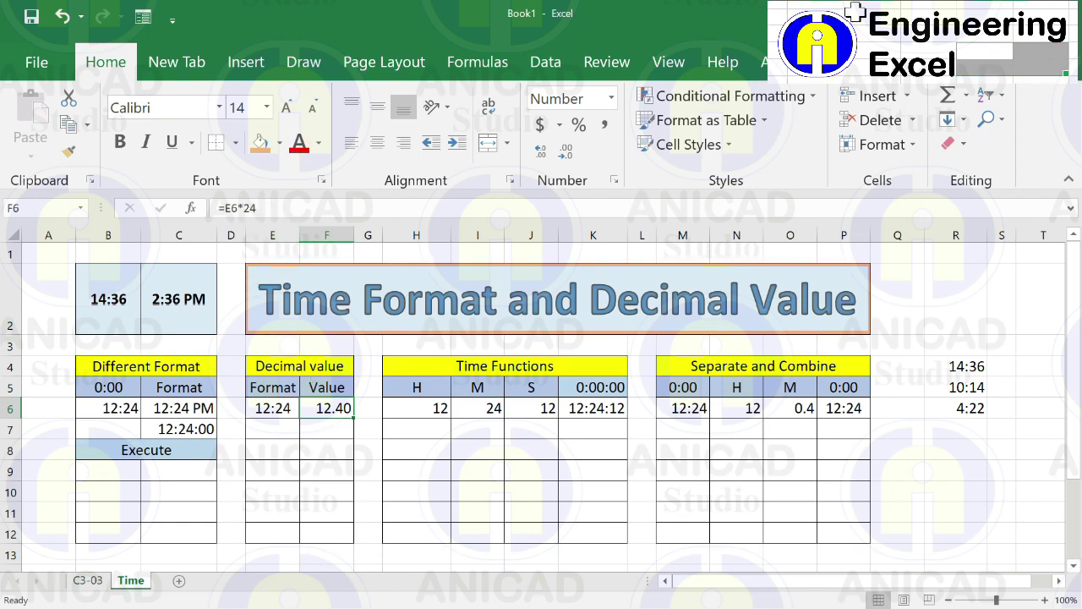
click(266, 206)
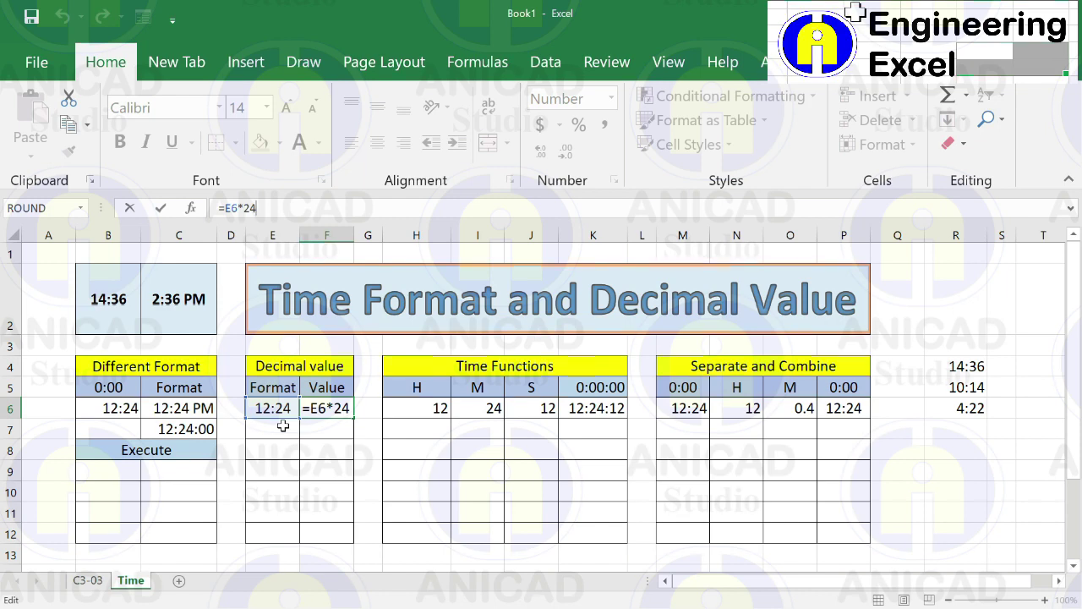
key(Return)
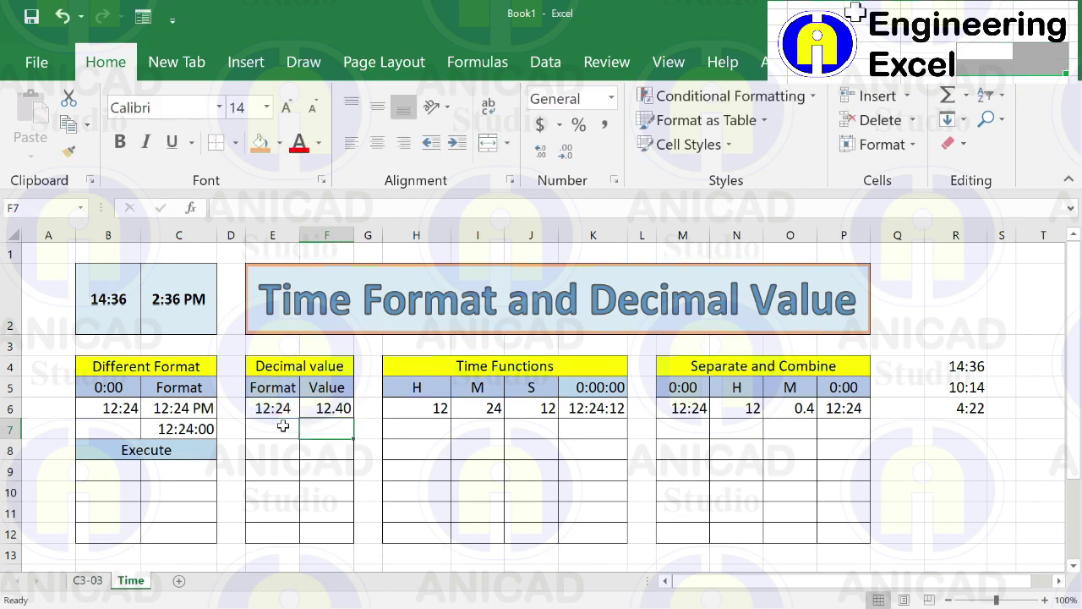
click(332, 411)
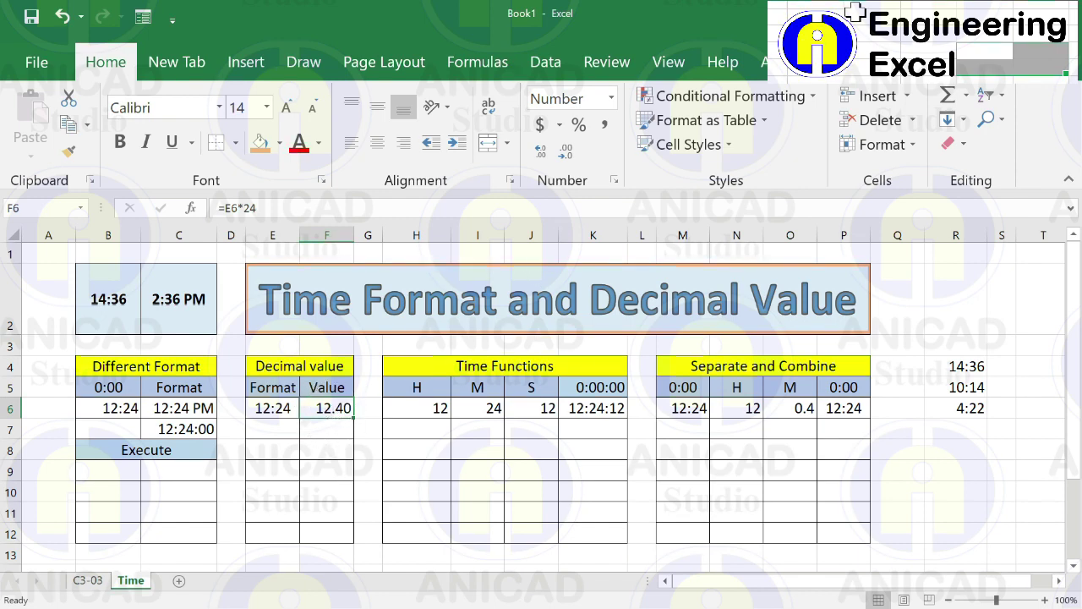
click(616, 181)
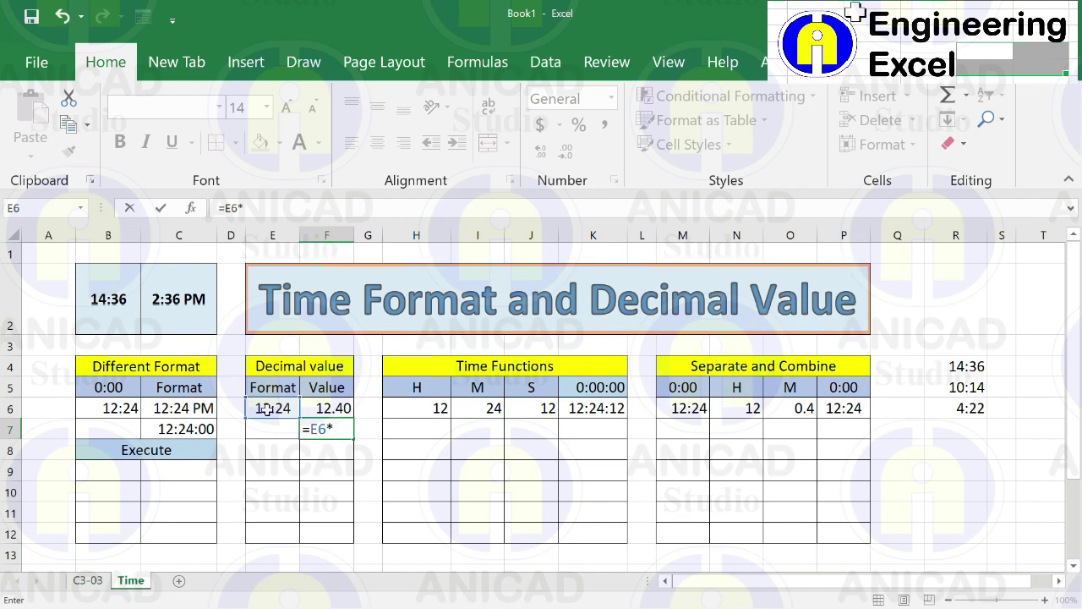
Try the formula =E6*24 in F7 with the General number format, and clear the cell again.
text(24)
key(Return)
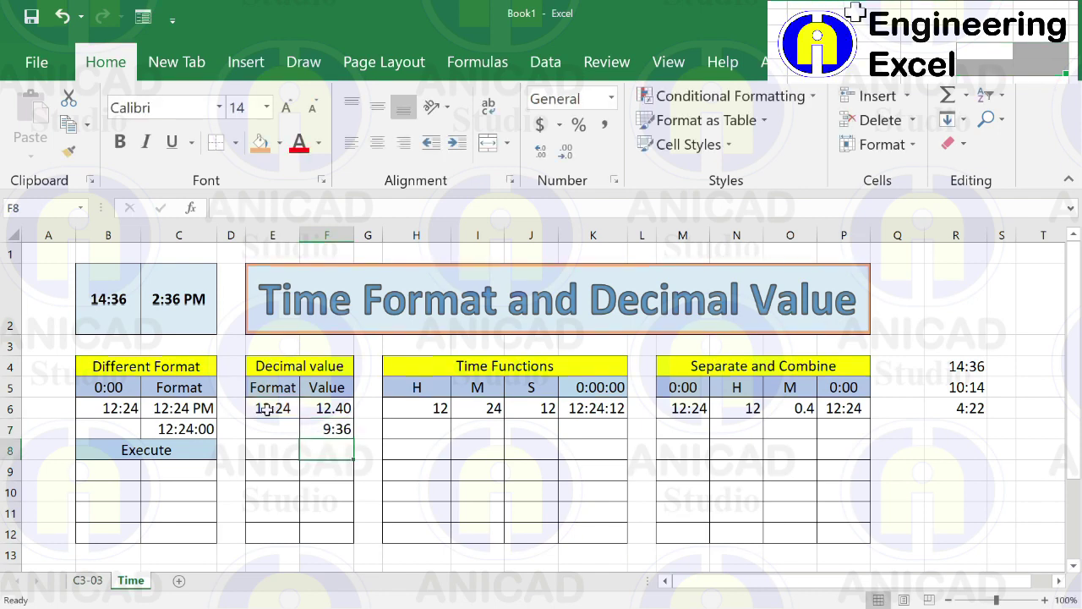
click(336, 430)
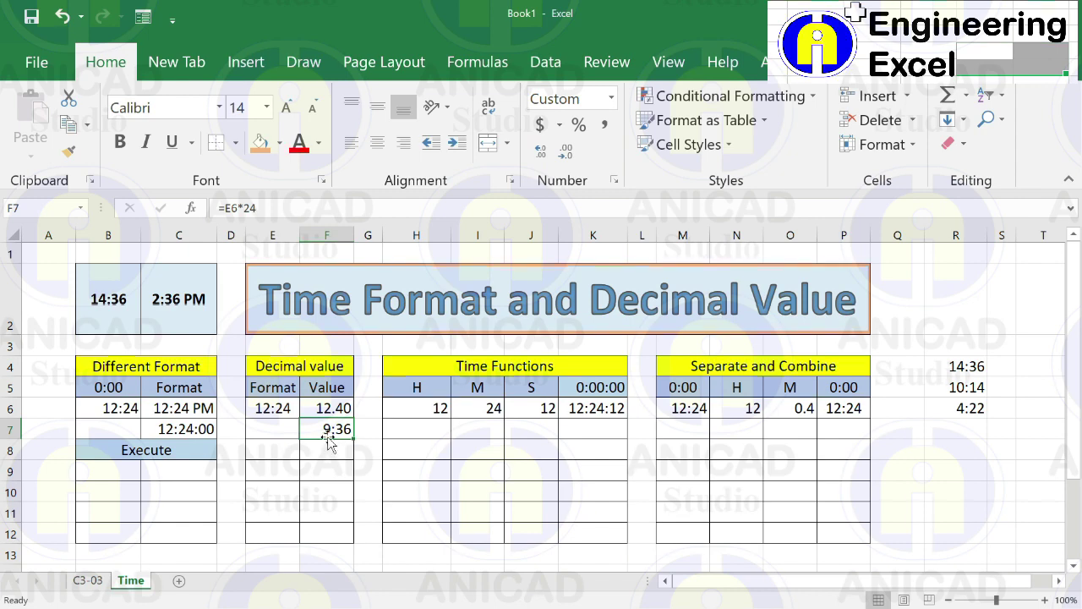
click(614, 181)
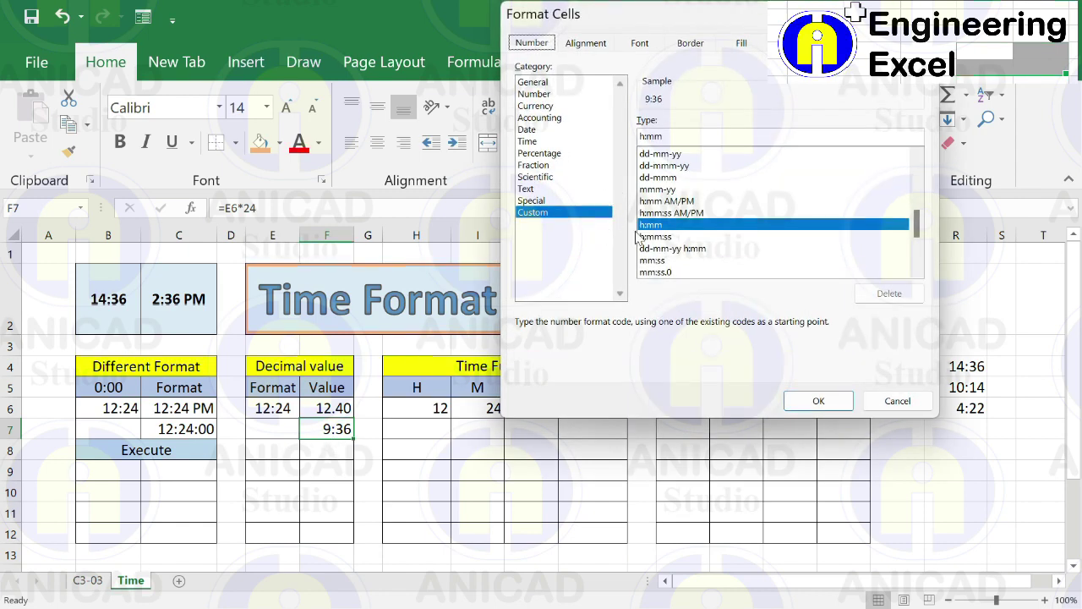
click(533, 83)
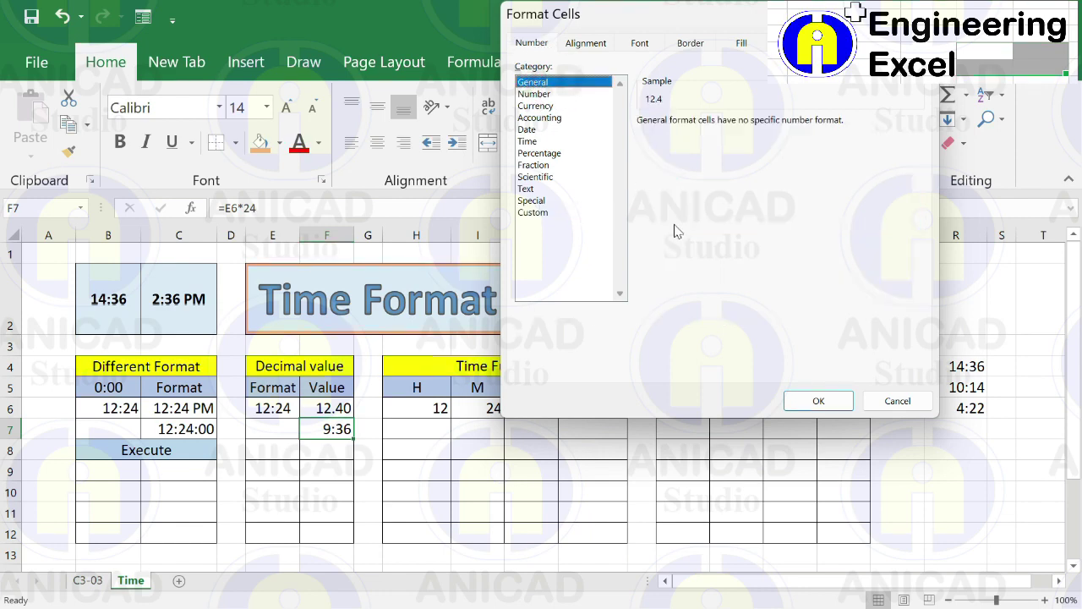
click(820, 400)
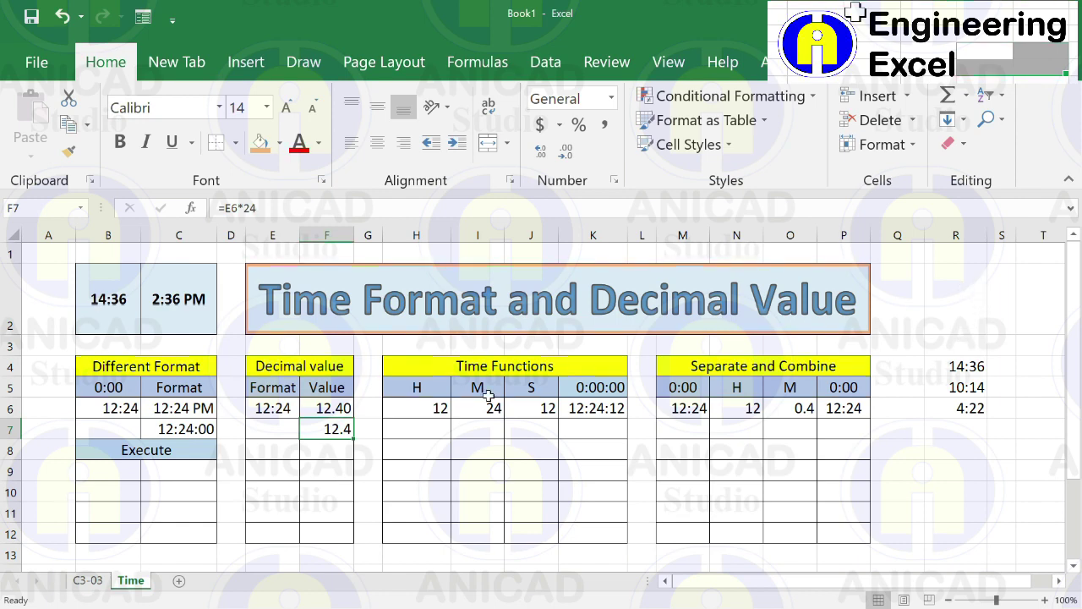
key(Delete)
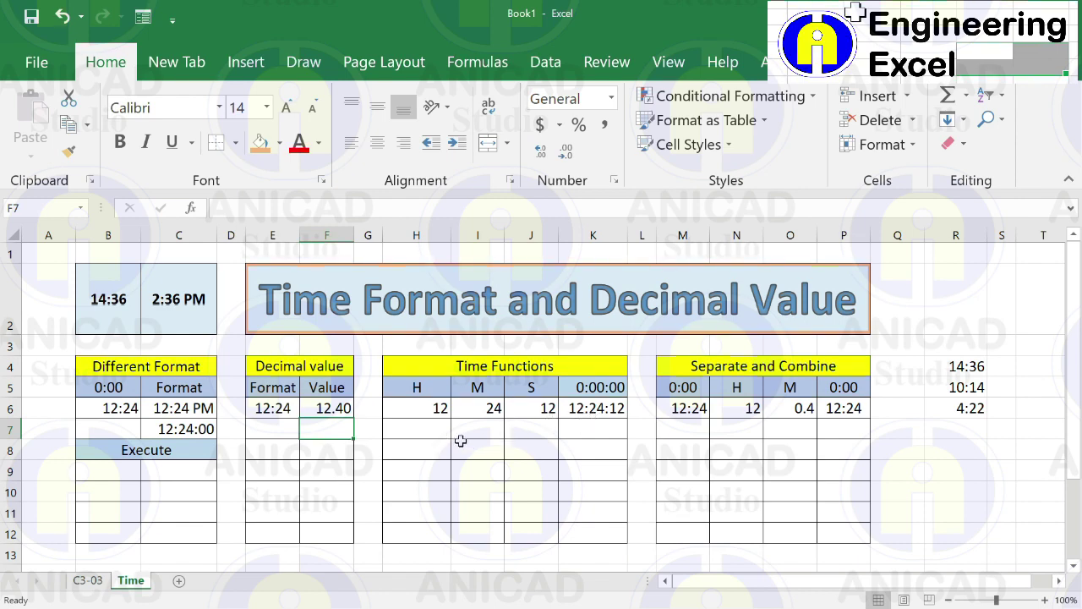
Examine the hour, minute and second entries in H6:J6 and the TIME formula in K6, leaving them as they are.
click(574, 410)
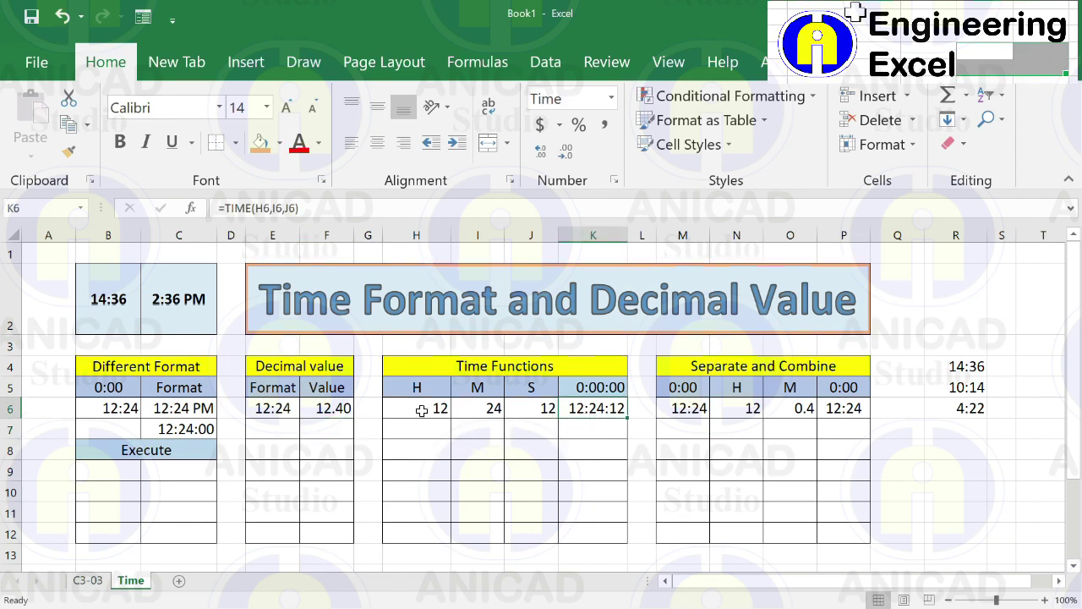
click(421, 411)
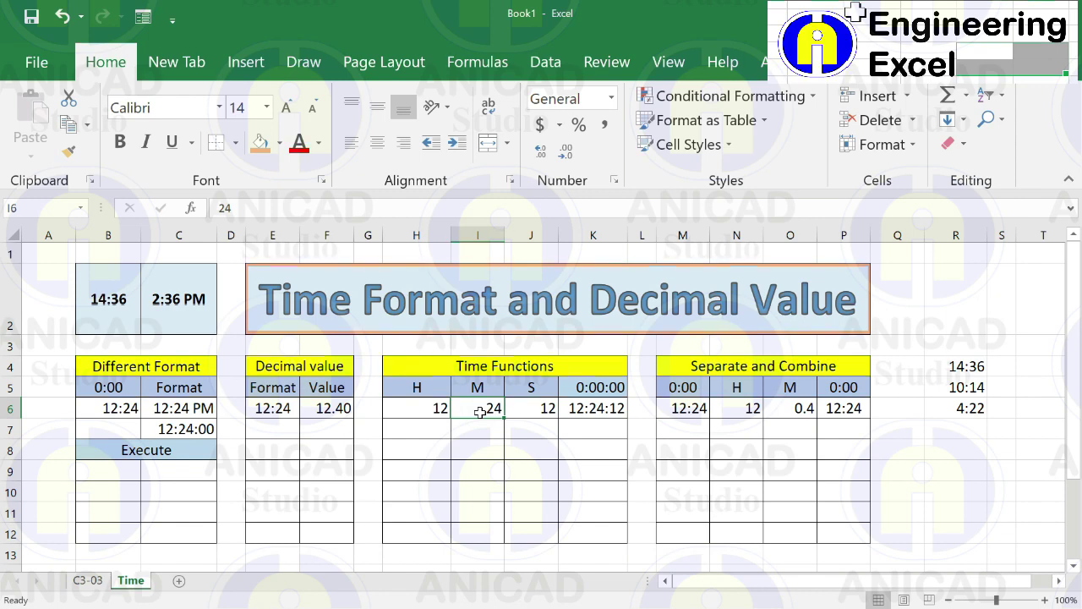
click(525, 411)
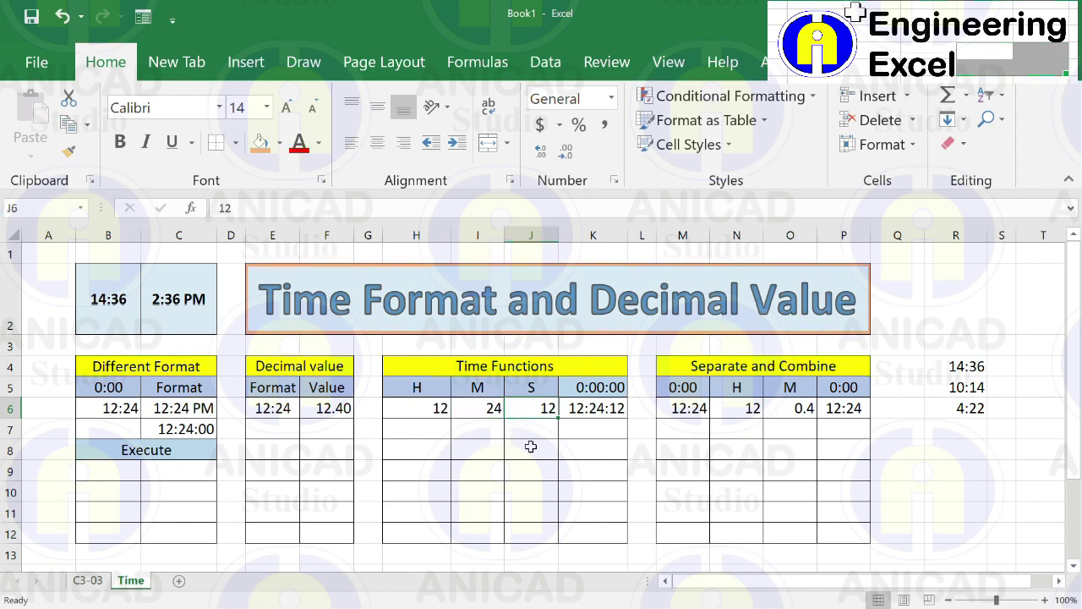
click(575, 409)
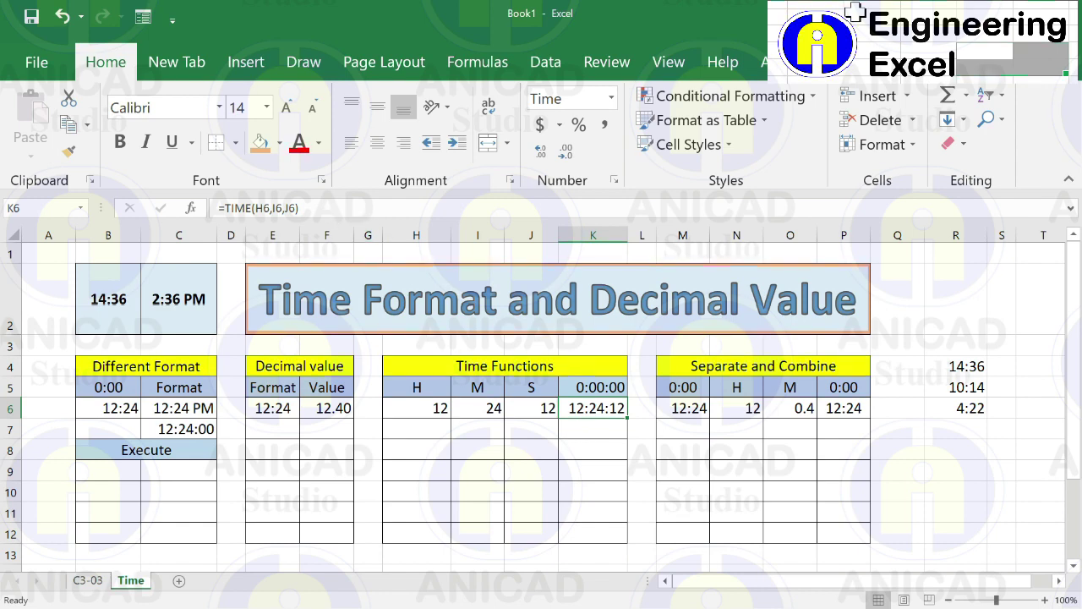
click(313, 207)
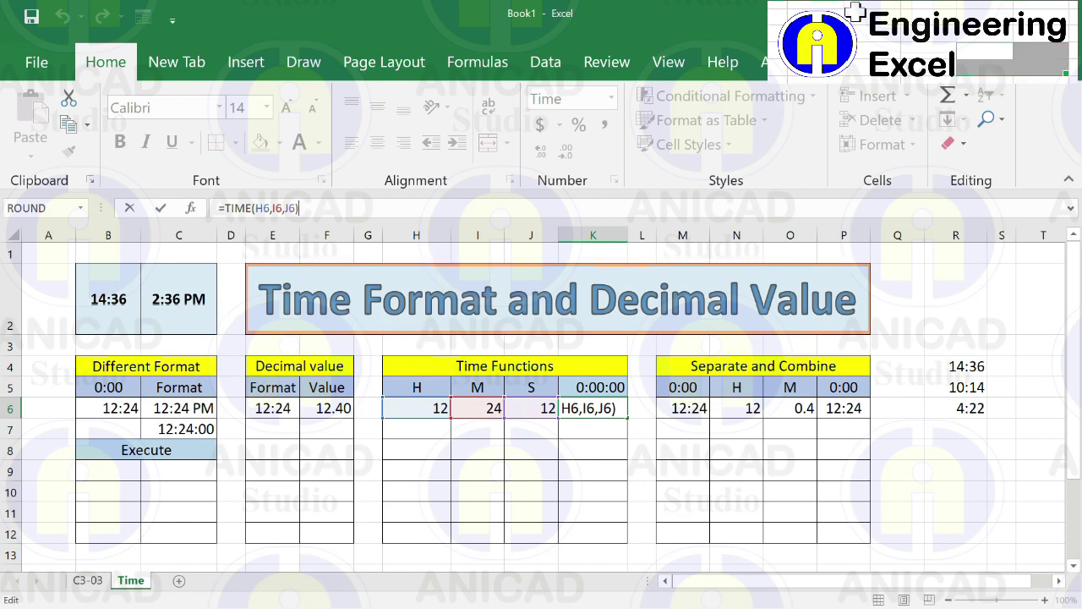
key(Return)
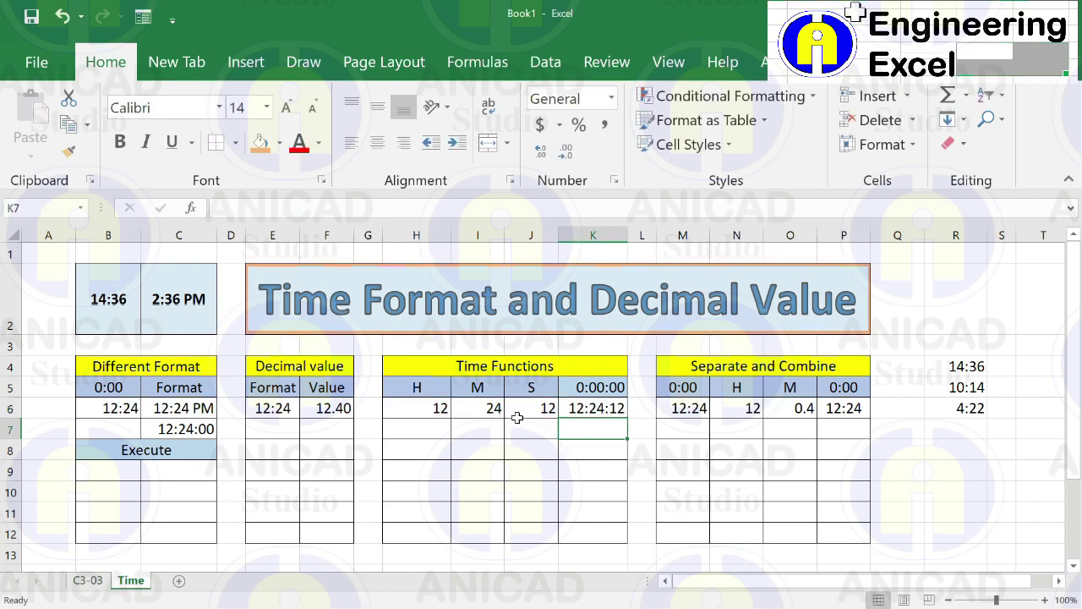
Set the hours in H6 to 9 and the seconds in J6 to 9 in the Time Functions table.
click(437, 409)
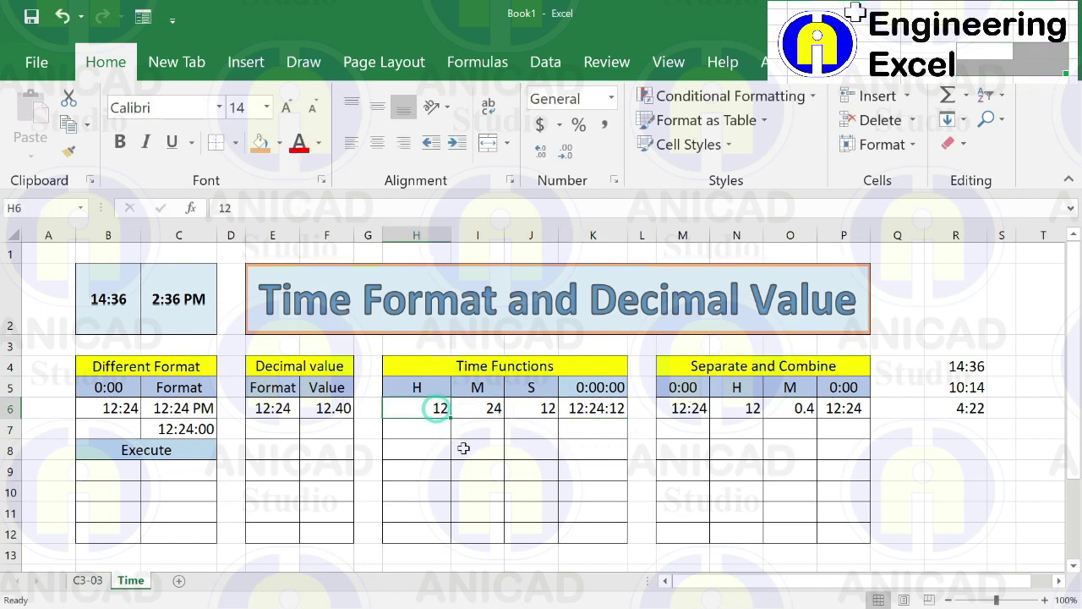
text(9)
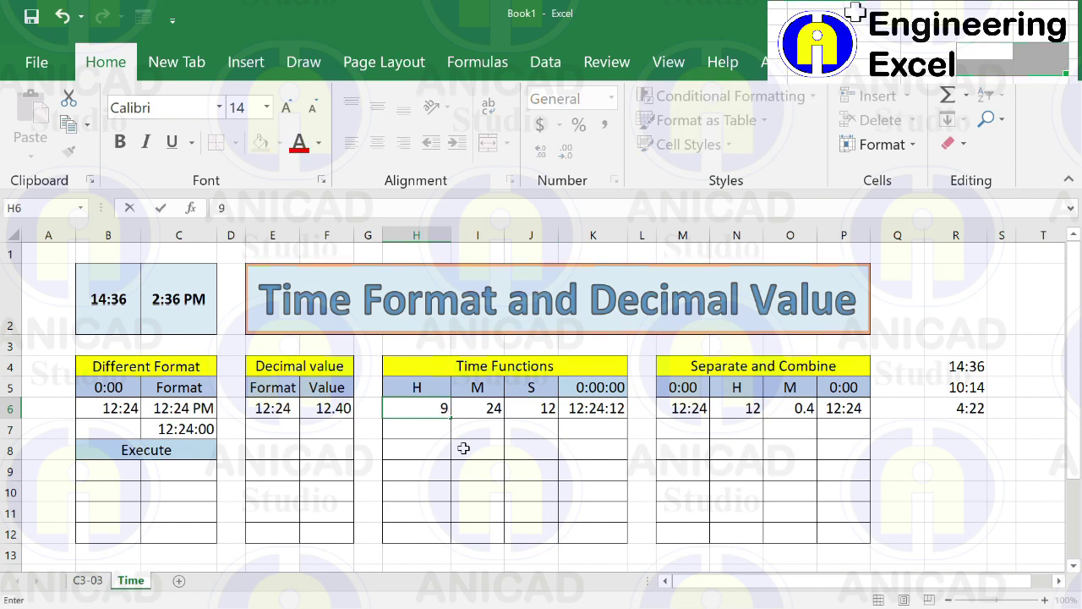
key(Return)
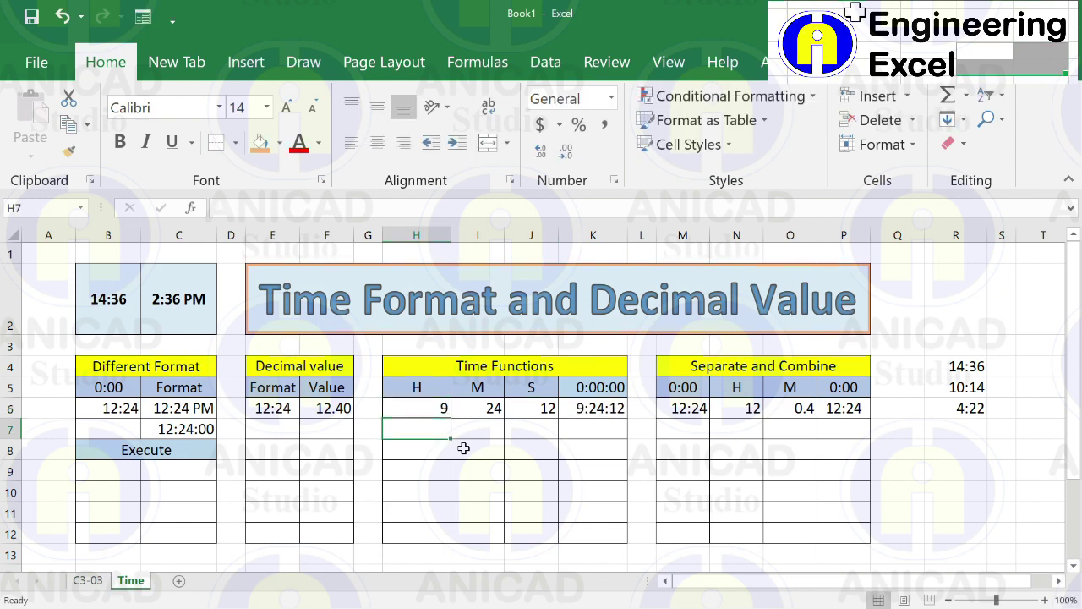
click(520, 407)
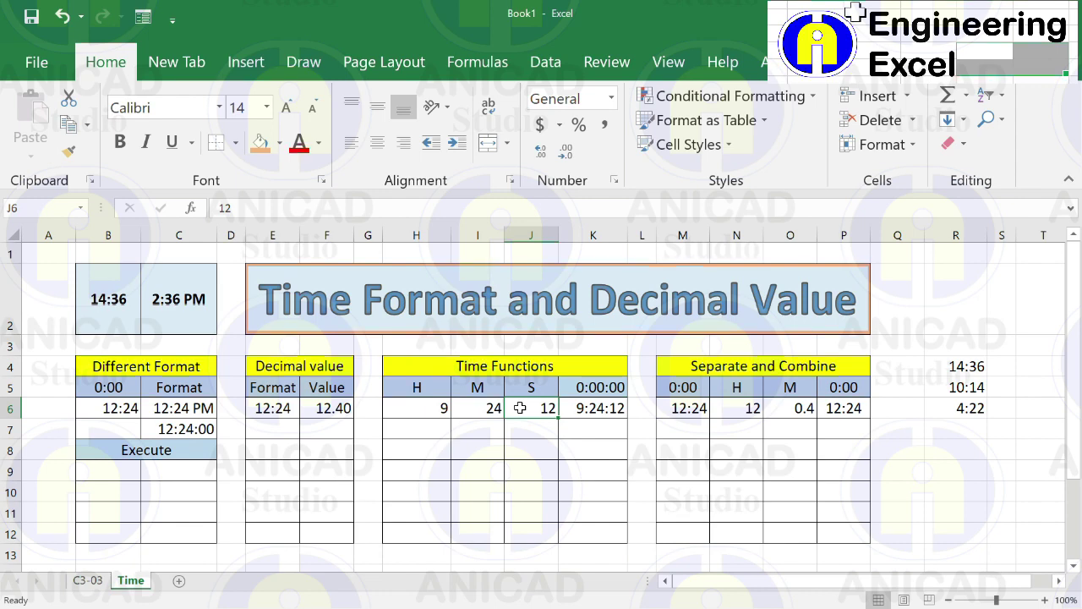
text(9)
key(Return)
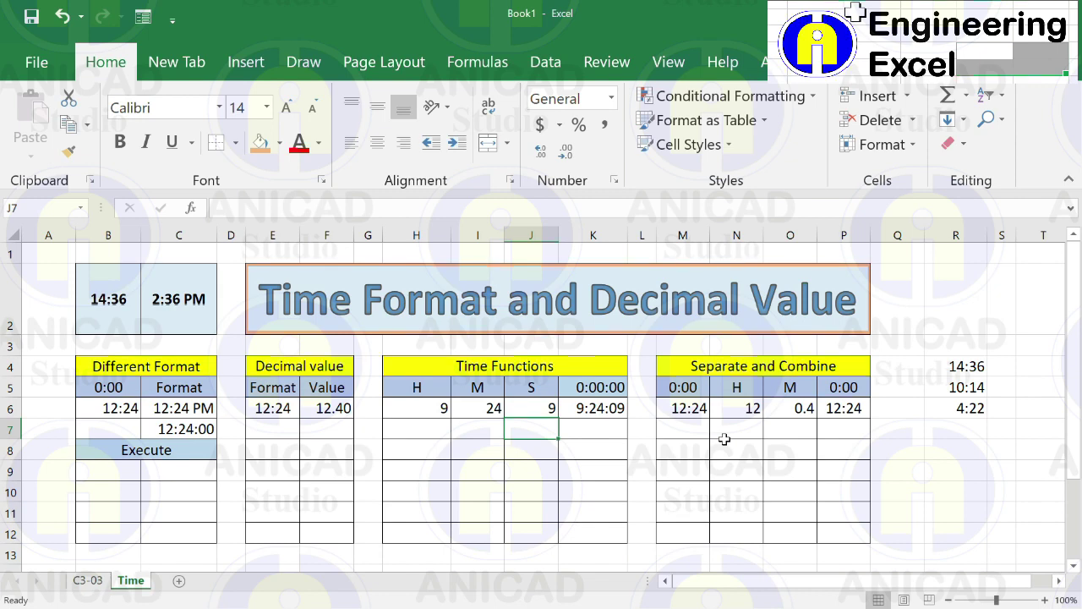
Examine the source time in M6 and the formulas in N6 and O6 that separate it into hours and minutes.
click(695, 409)
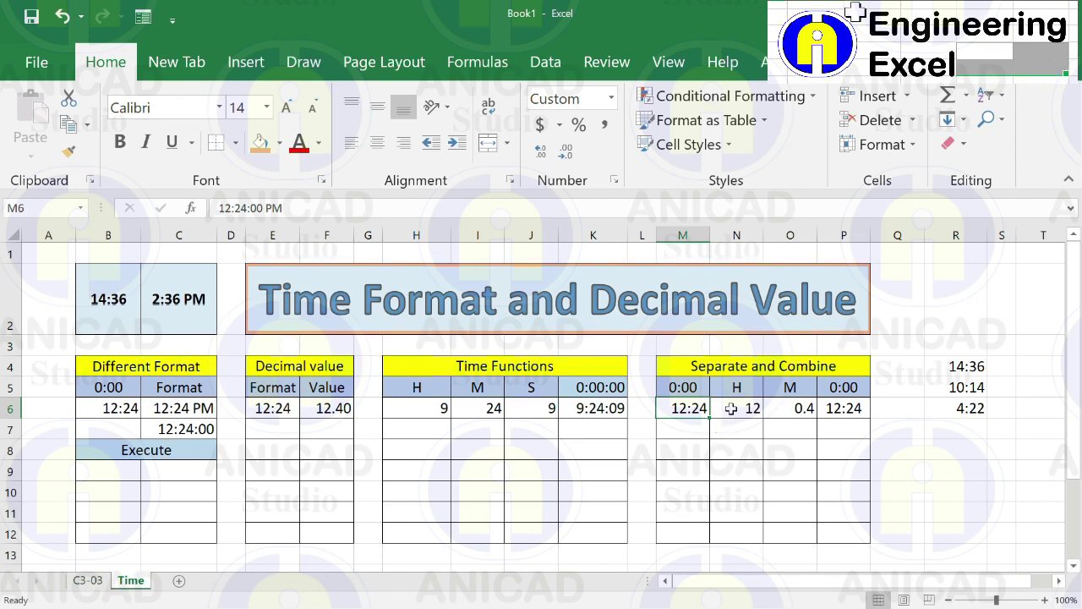
click(731, 408)
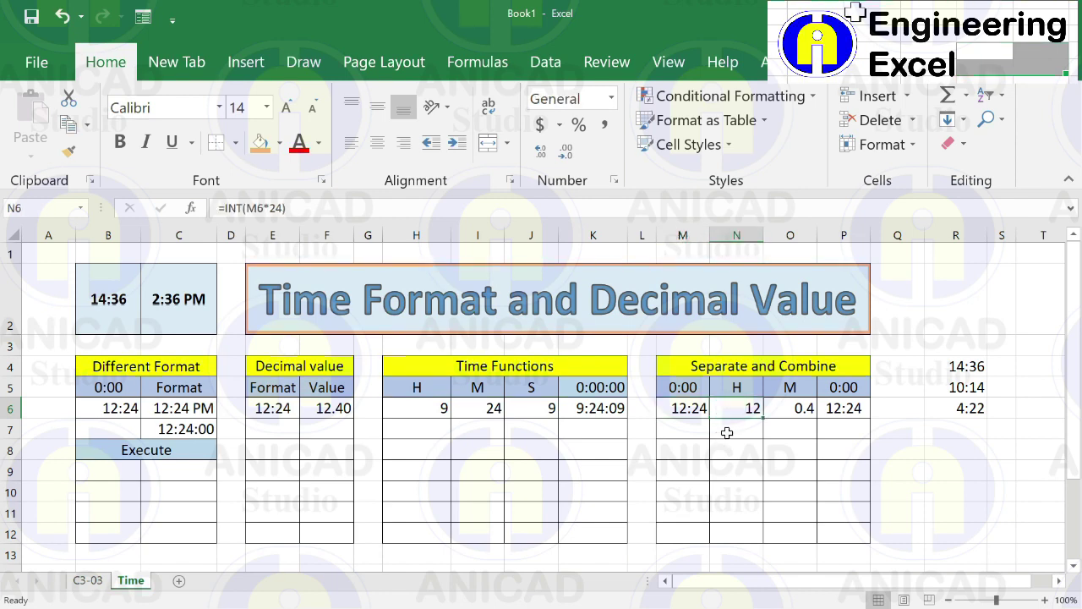
click(294, 204)
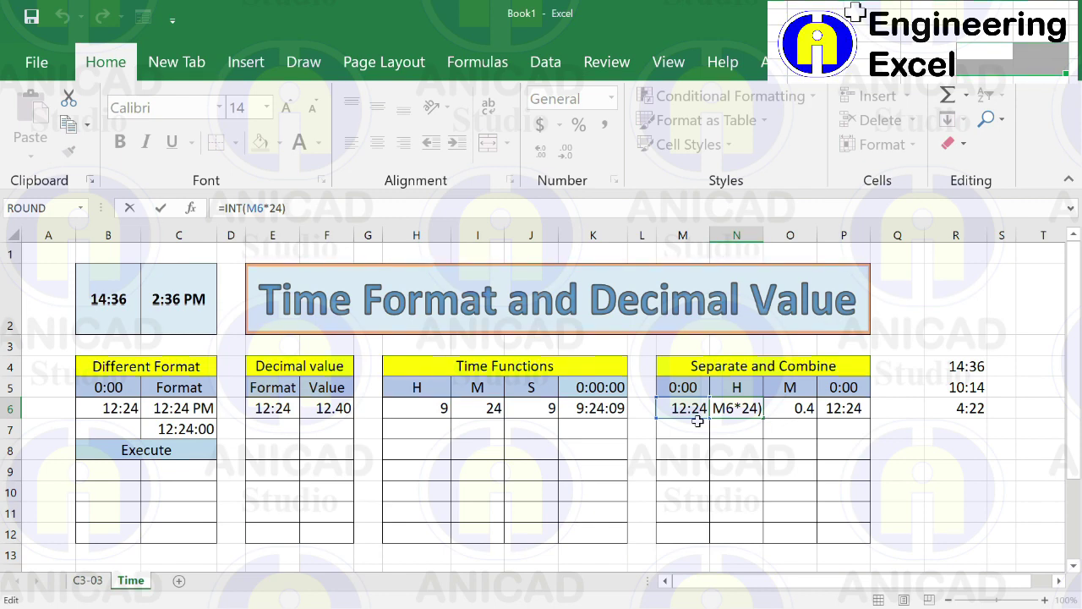
key(Return)
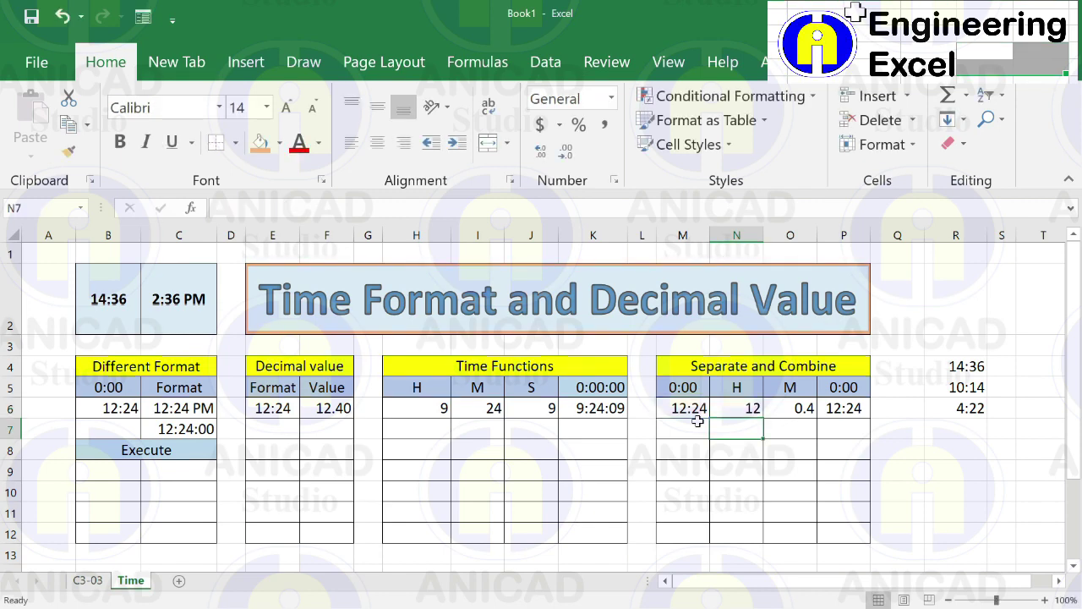
click(776, 408)
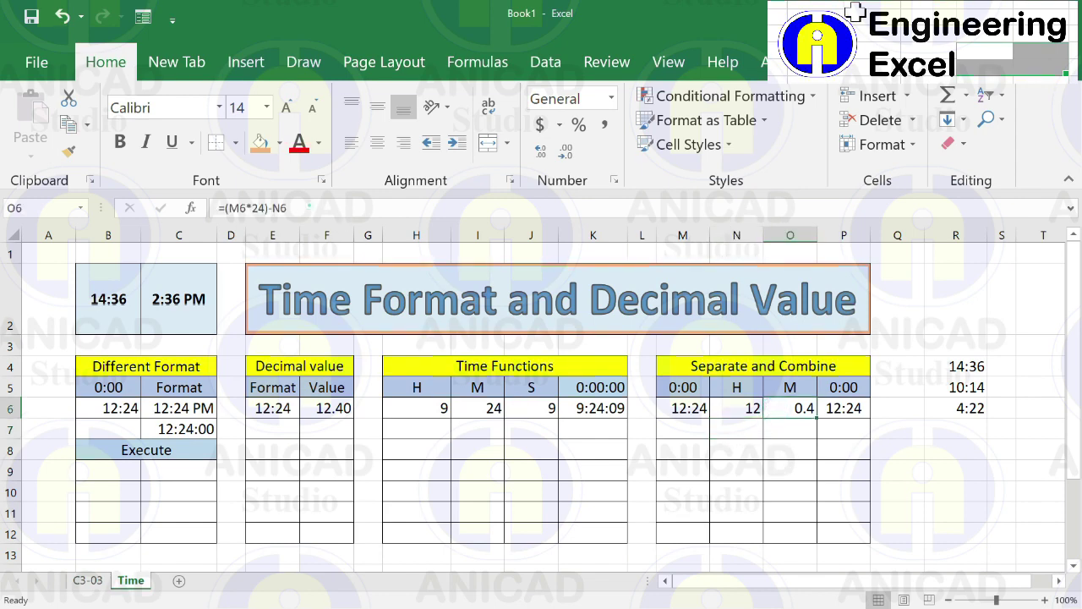
click(289, 207)
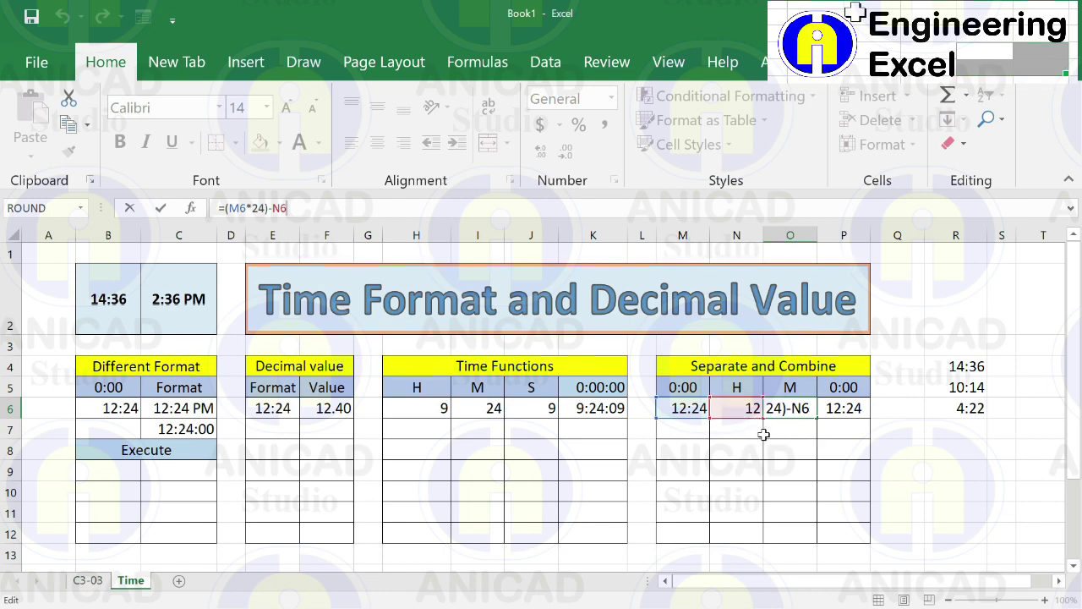
key(Return)
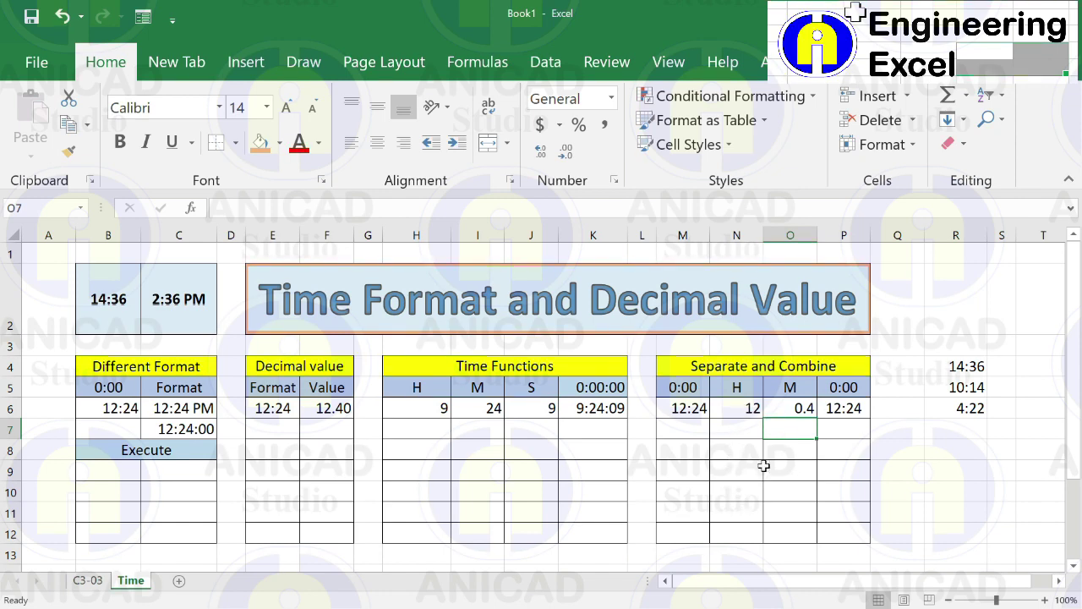
Examine the formula in P6 that recombines hours and minutes, and the Time format type applied to that cell.
click(833, 413)
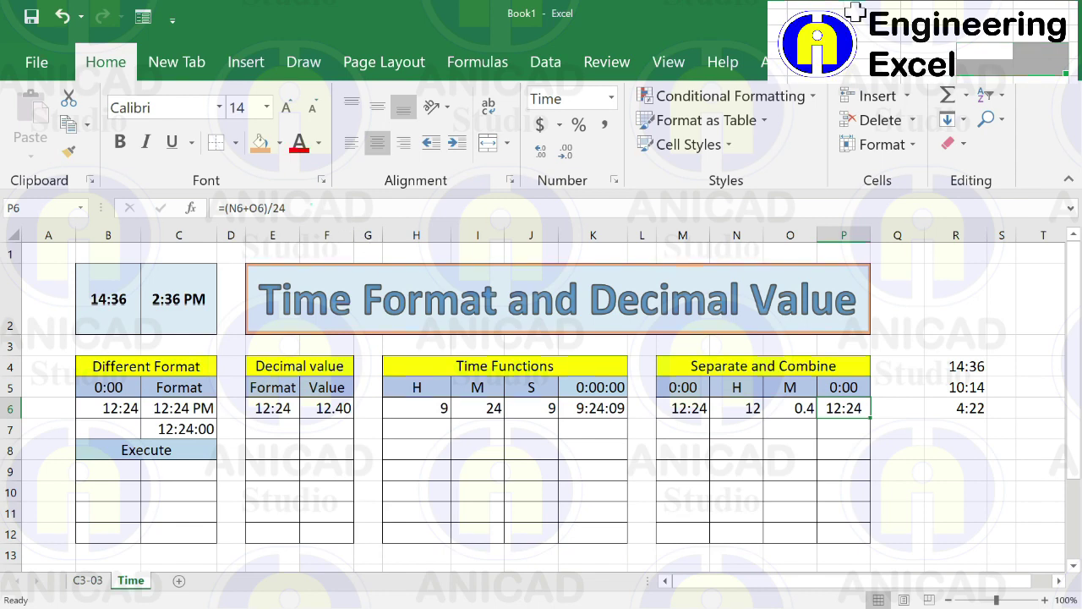
key(F2)
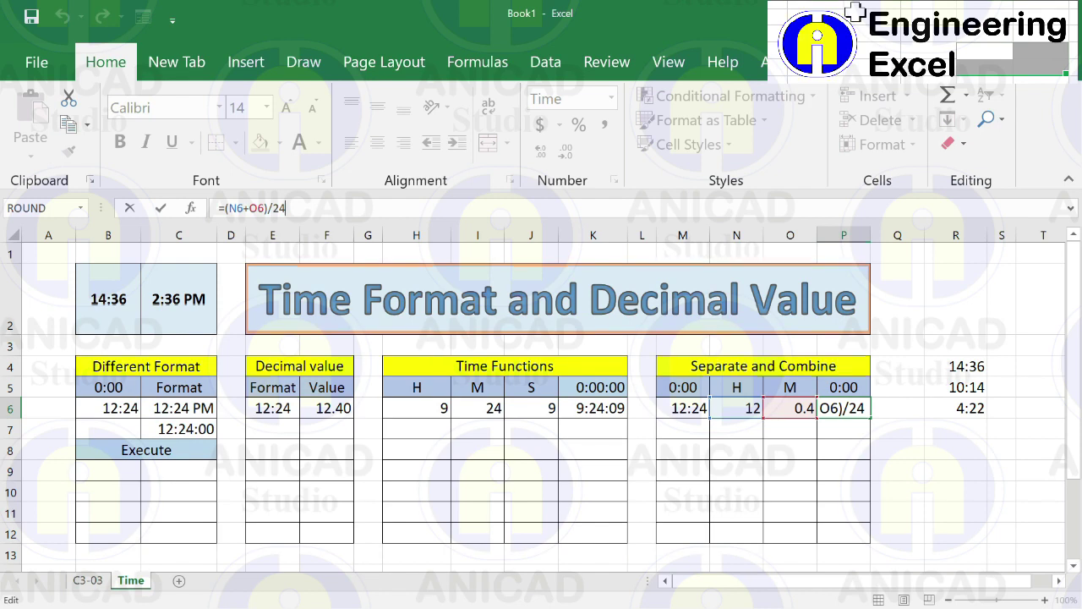
key(Return)
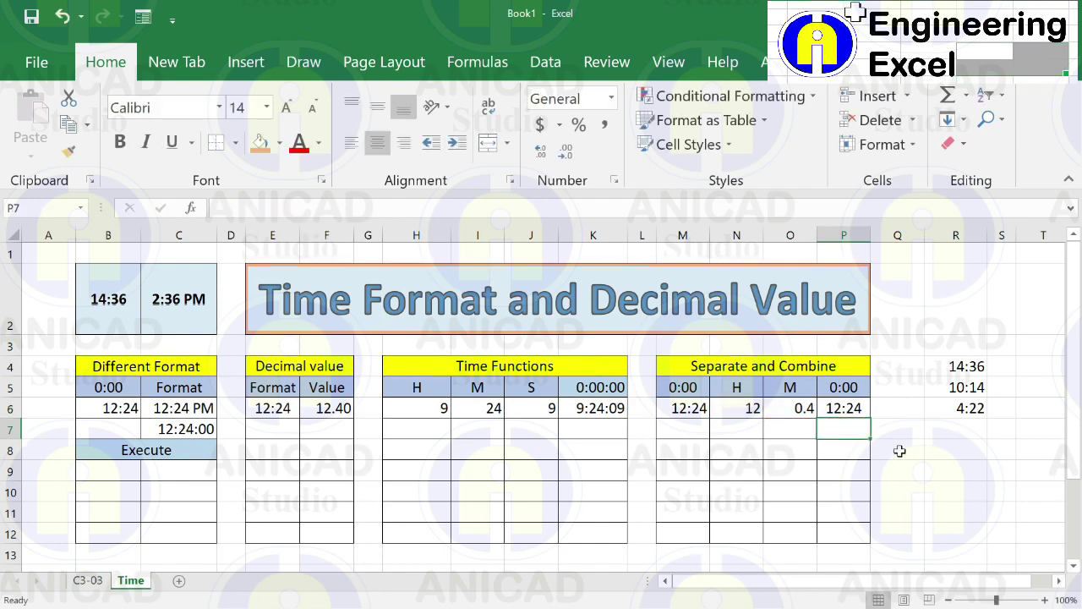
click(856, 409)
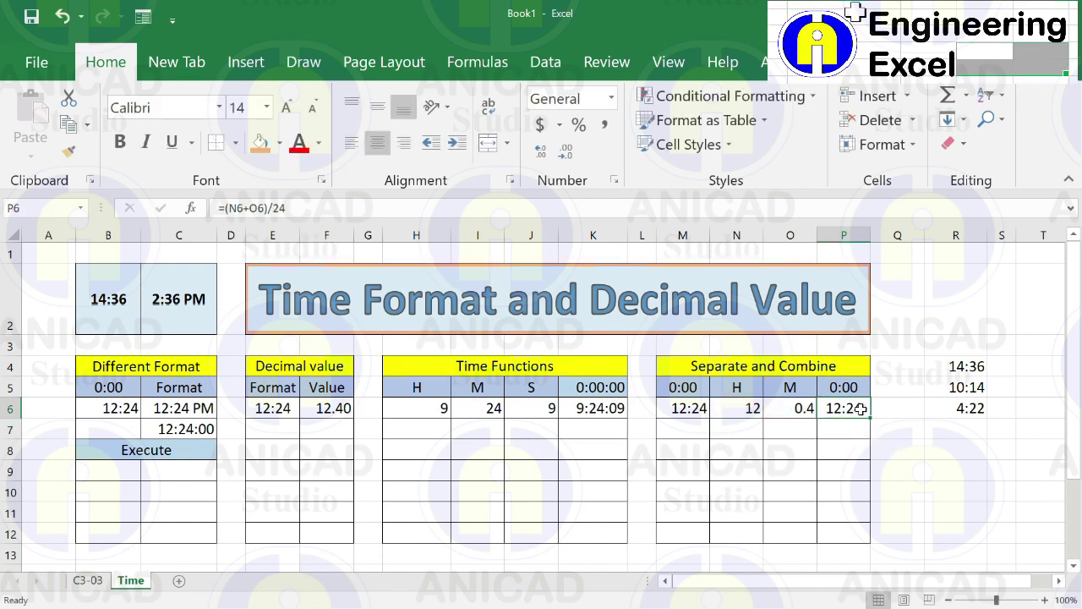
click(615, 178)
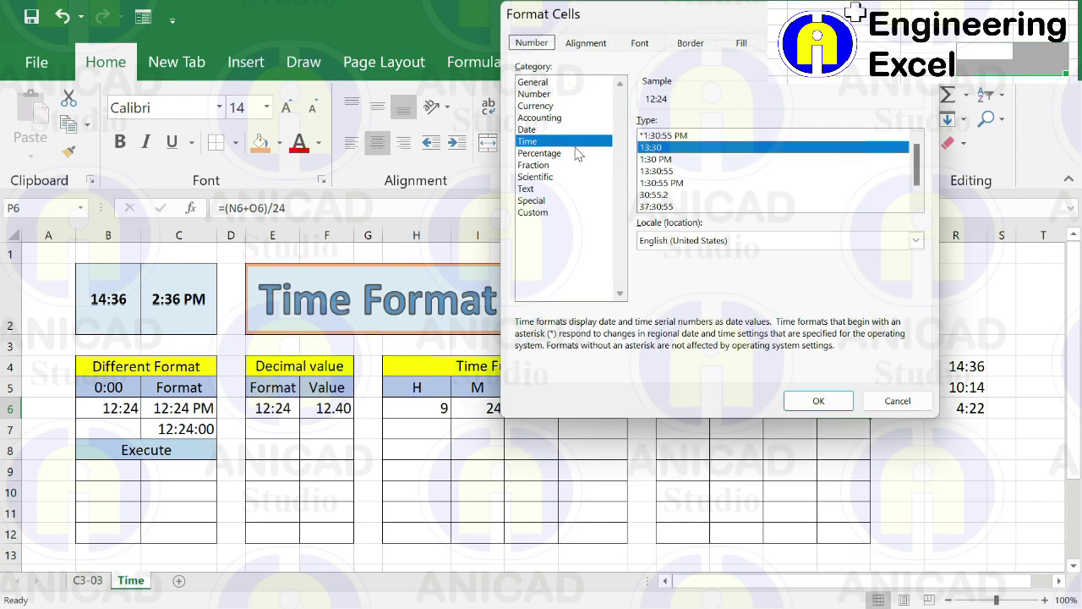
click(817, 401)
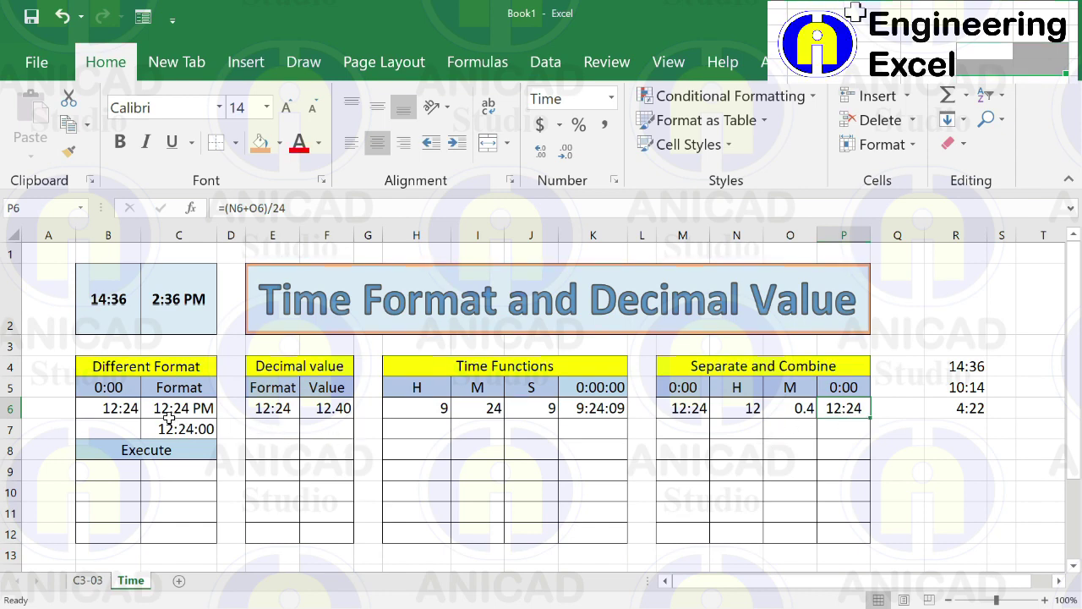
Move the times 14:36 and 10:14 from R4:R5 to B9:B10 under the Execute heading.
click(124, 471)
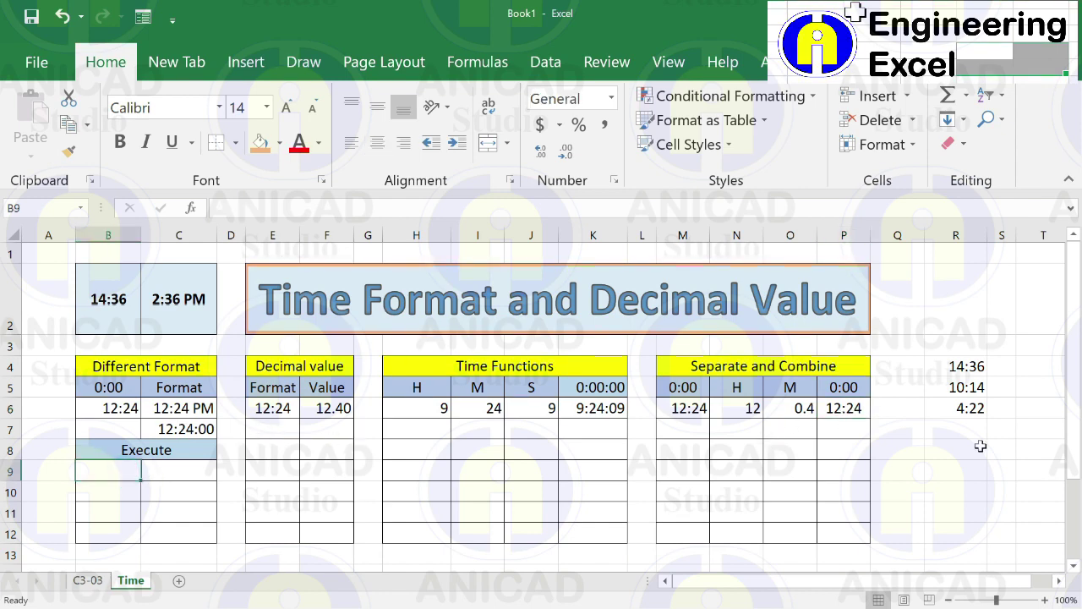
click(970, 365)
drag(970, 365, 965, 385)
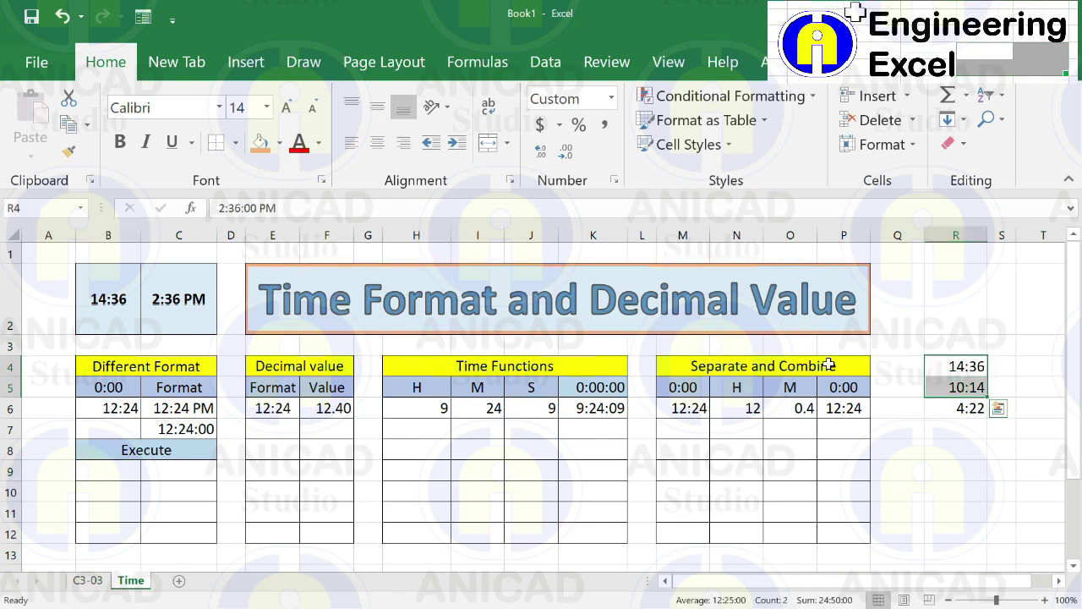
click(67, 99)
click(116, 468)
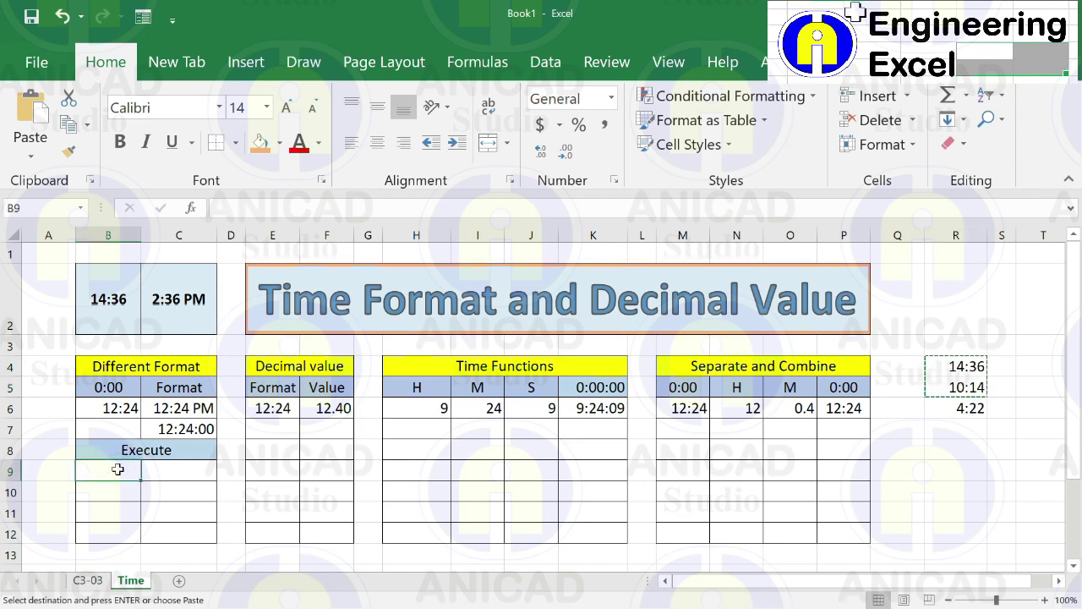
click(30, 108)
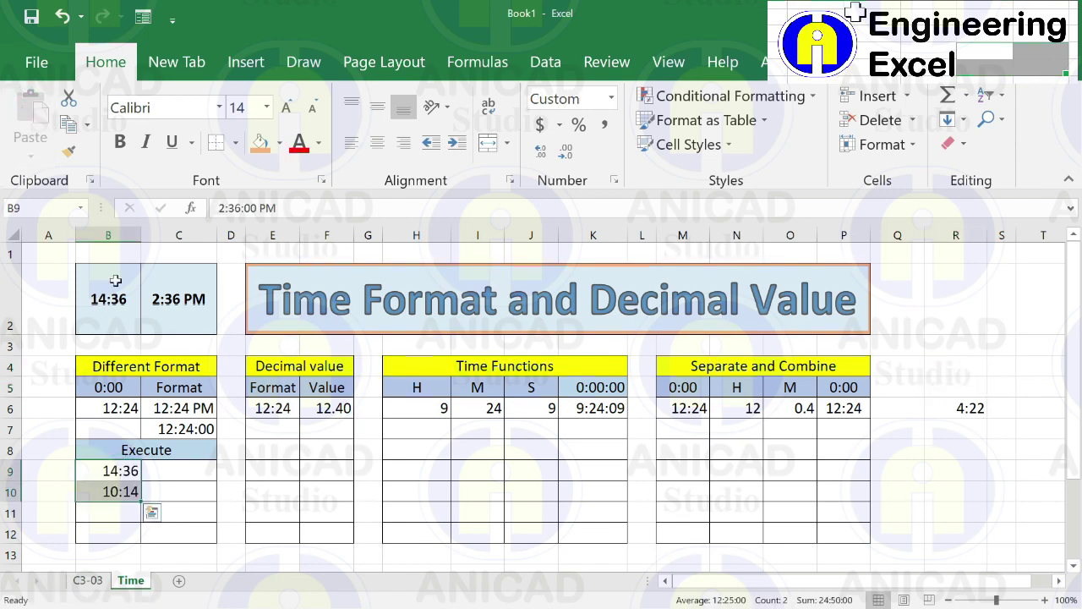
click(186, 489)
click(164, 472)
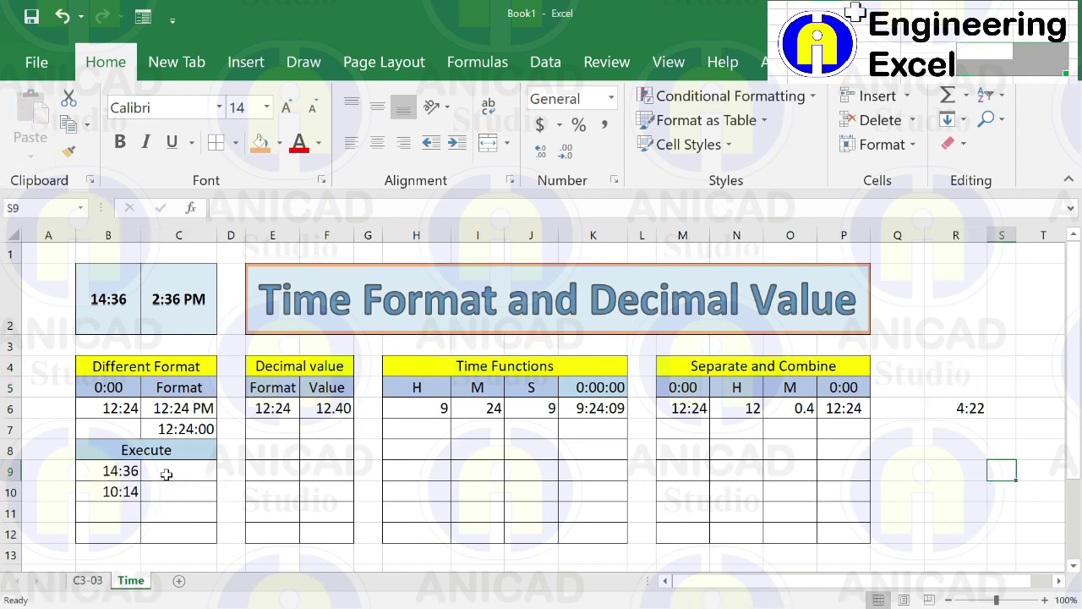
Move the time-difference formula =B9-B10 from R6 to C11 in the Execute section.
click(119, 471)
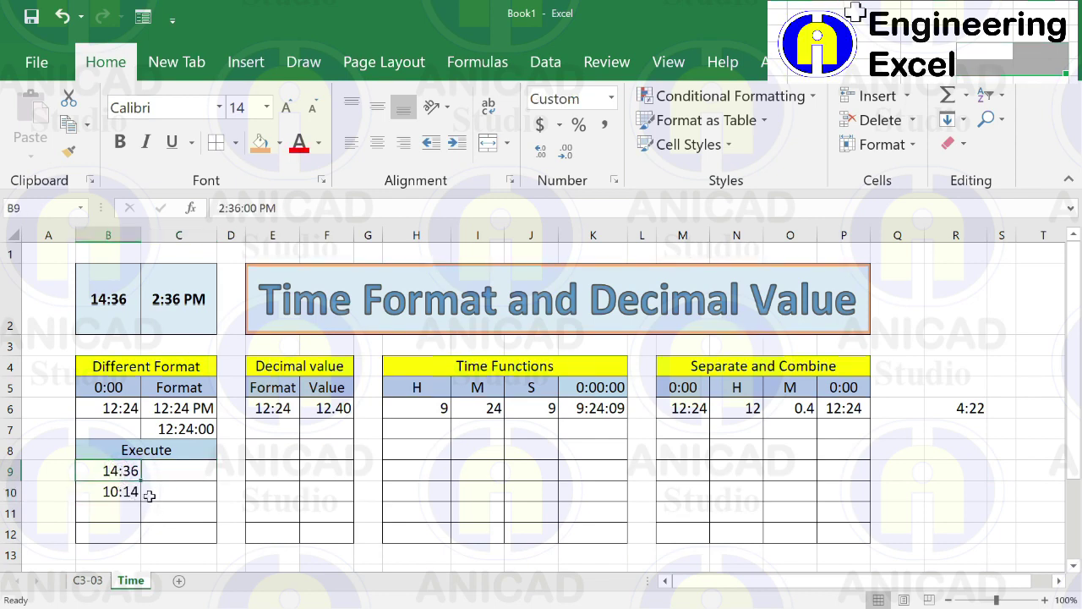
click(146, 493)
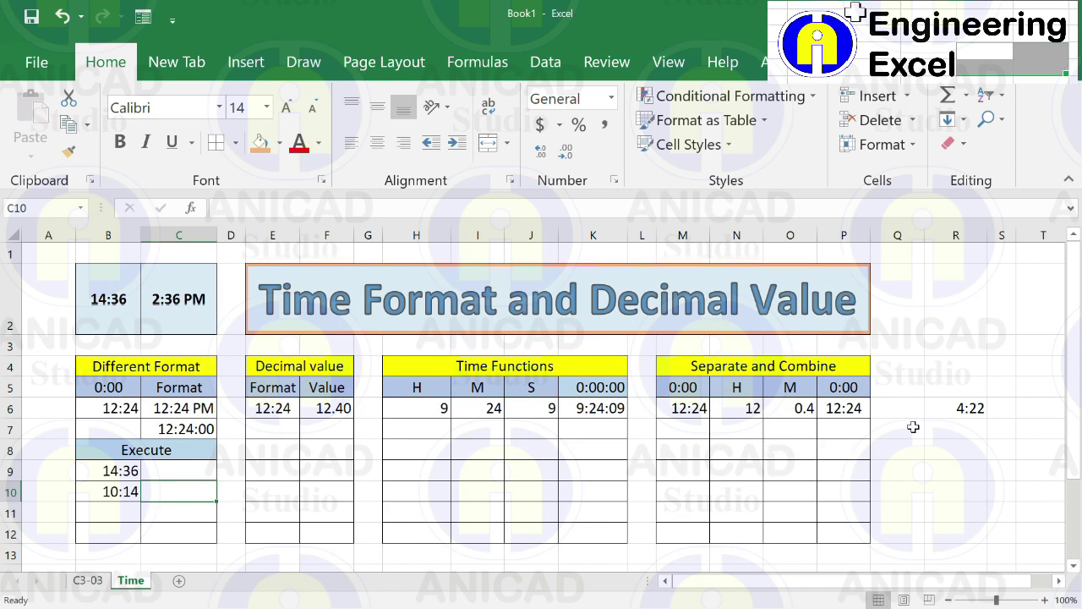
click(962, 406)
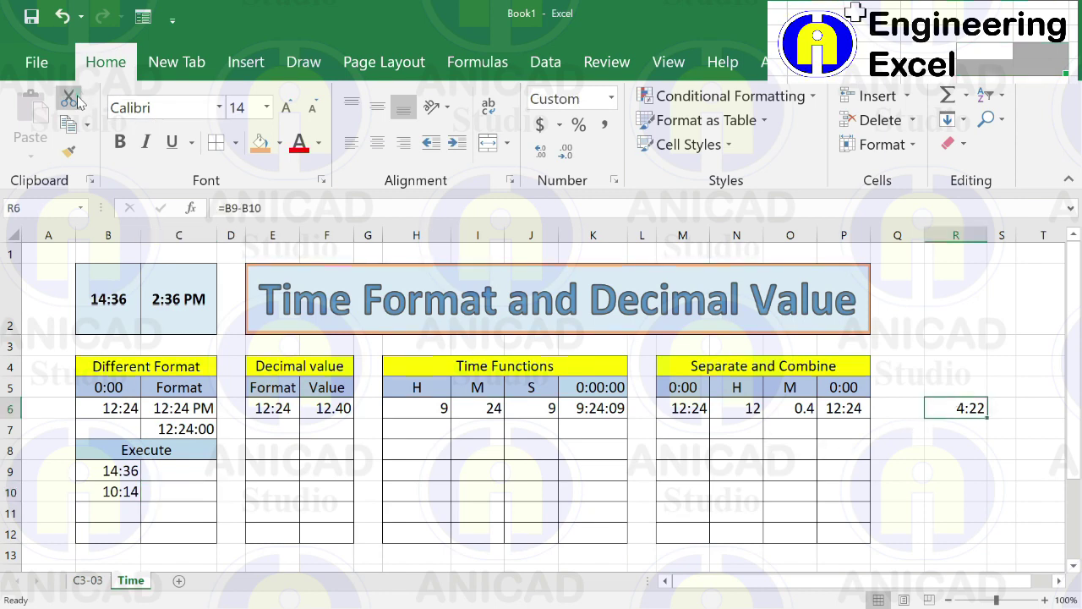
key(ctrl+c)
click(155, 494)
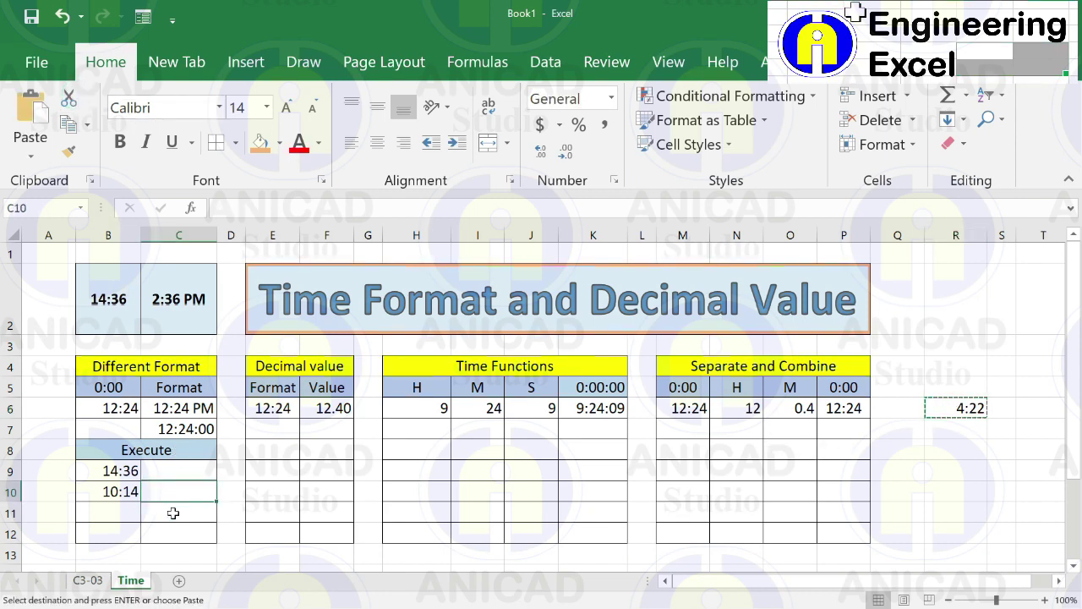
click(173, 512)
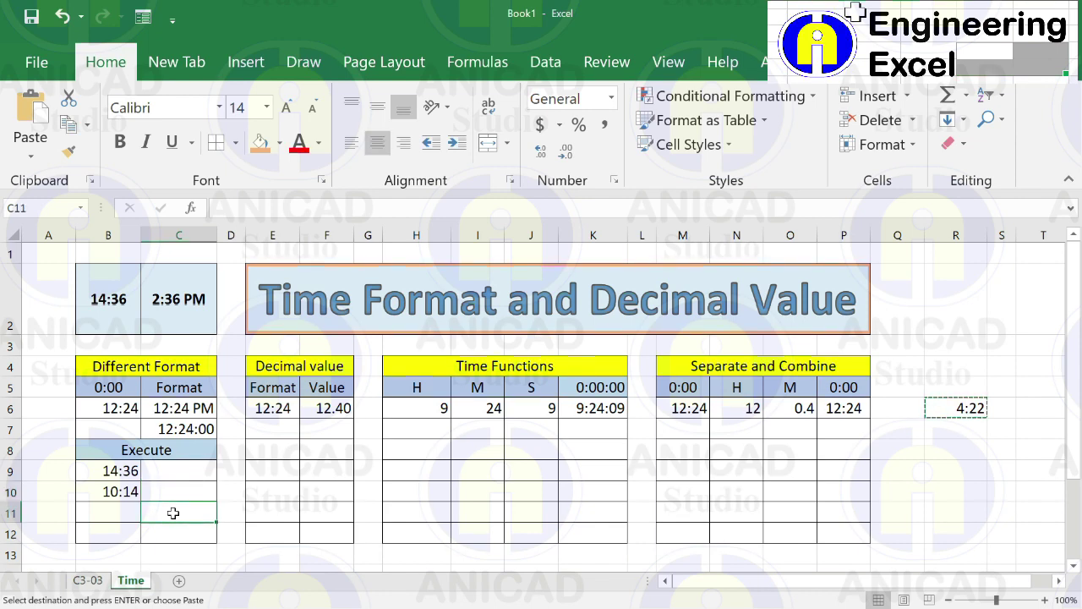
key(Return)
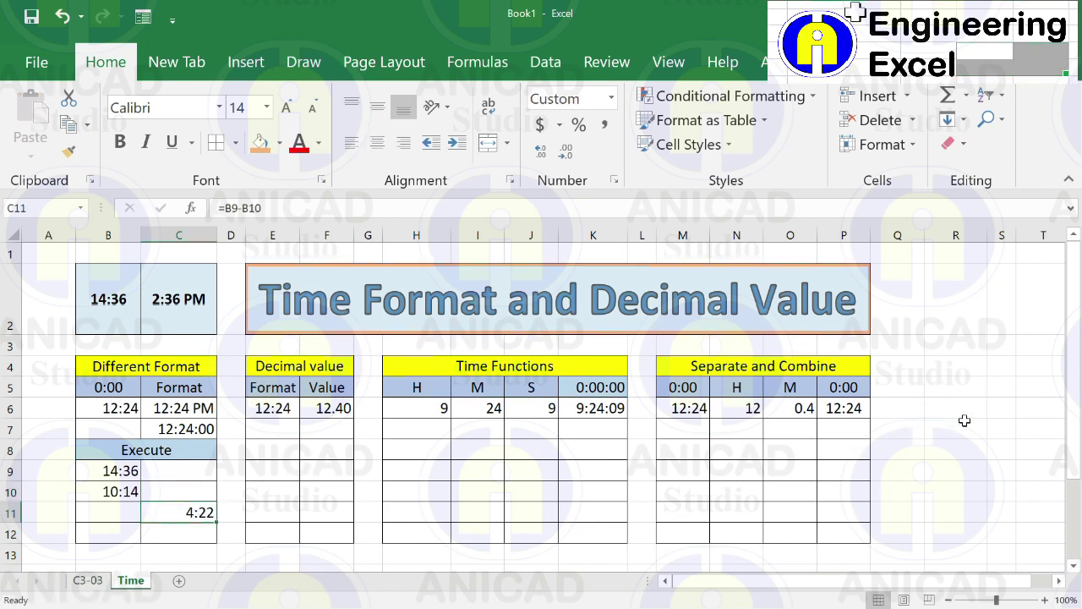
click(999, 455)
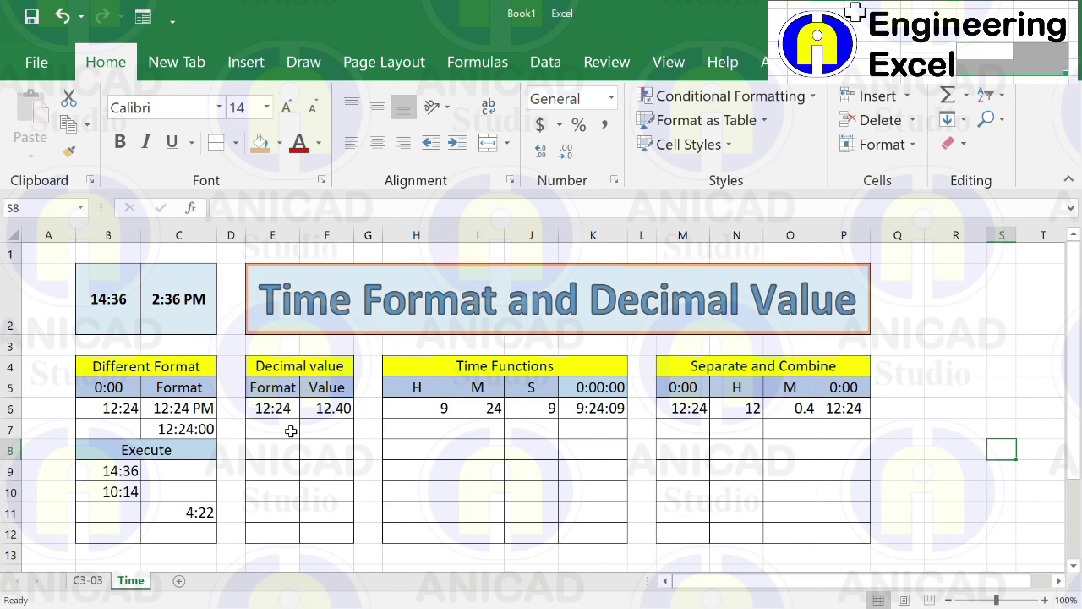
Review the decimal conversion formula in F6, the TIME formula in K6, and the source time and separation formulas in M6:O6.
click(330, 410)
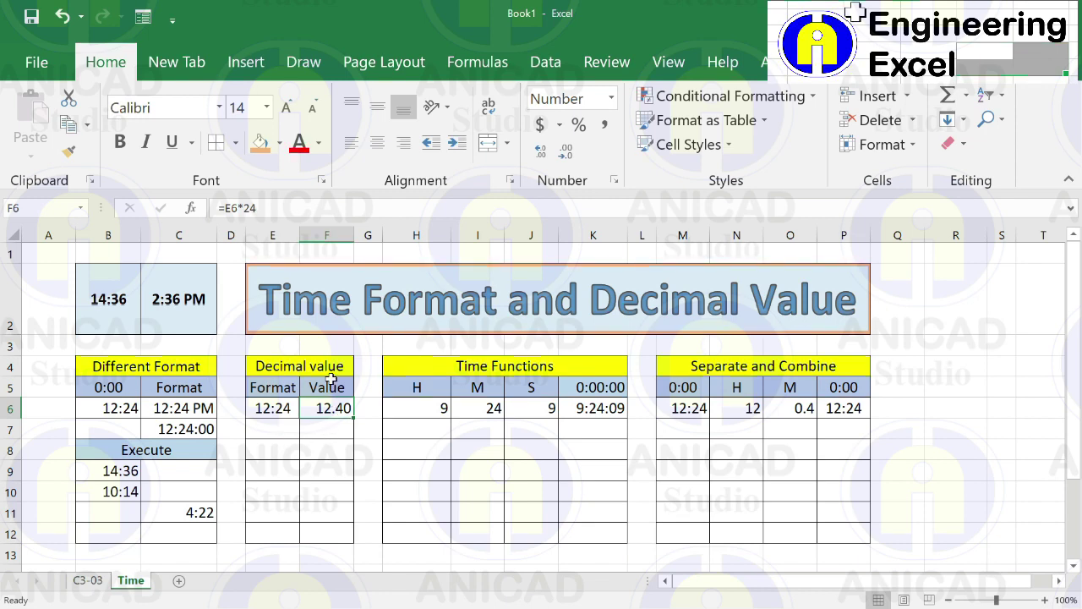
click(328, 436)
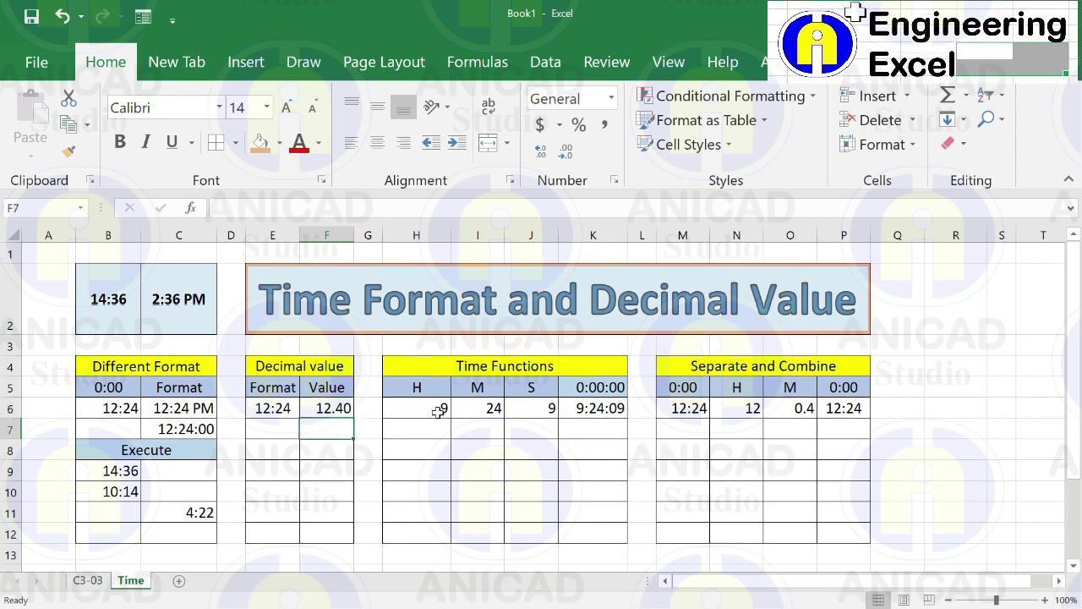
click(580, 409)
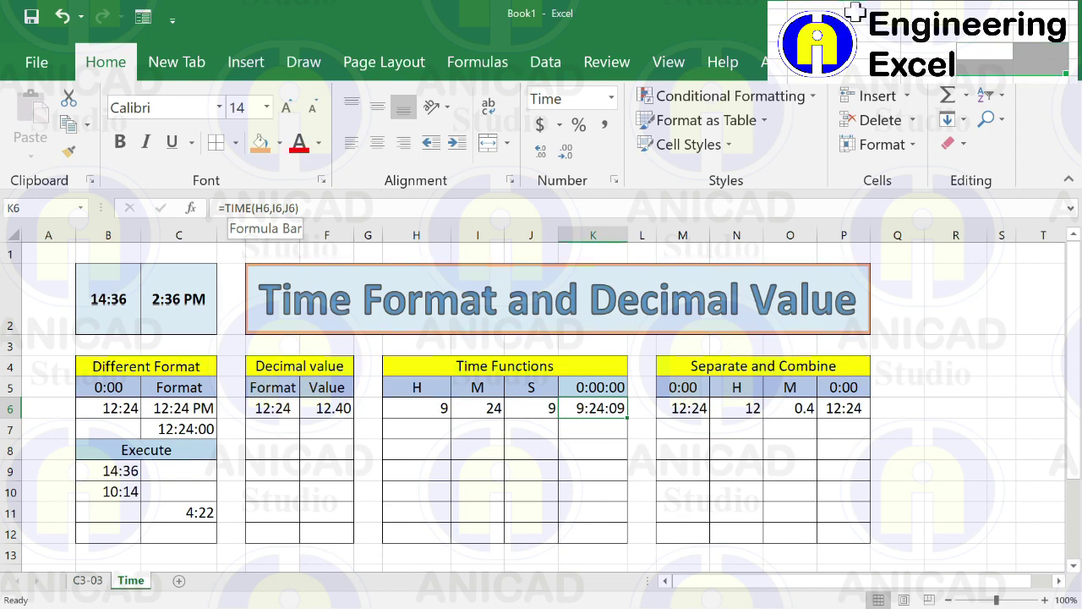
key(Return)
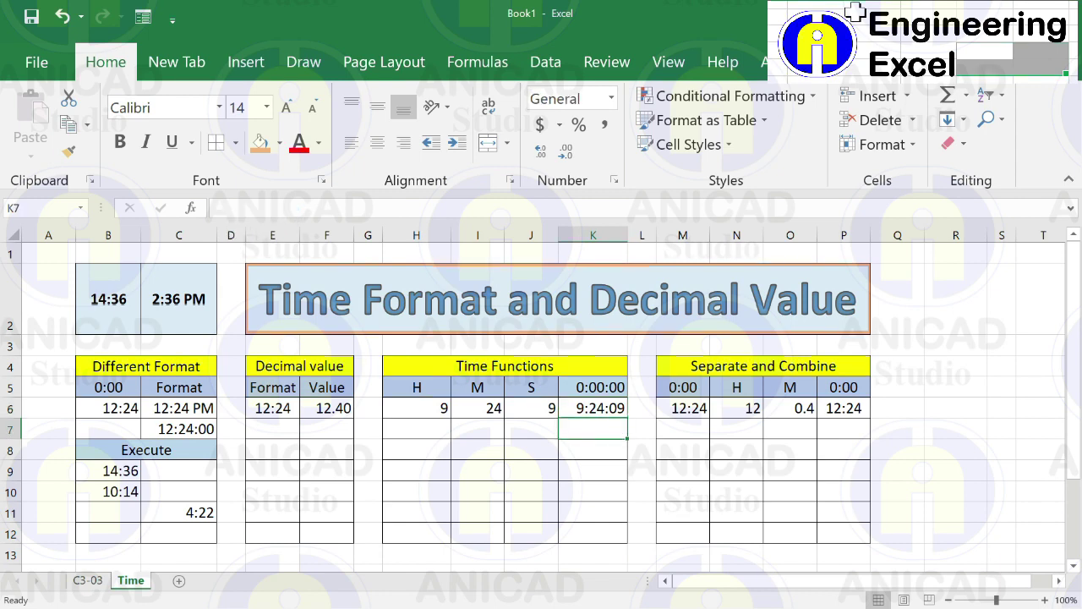
click(723, 416)
click(693, 426)
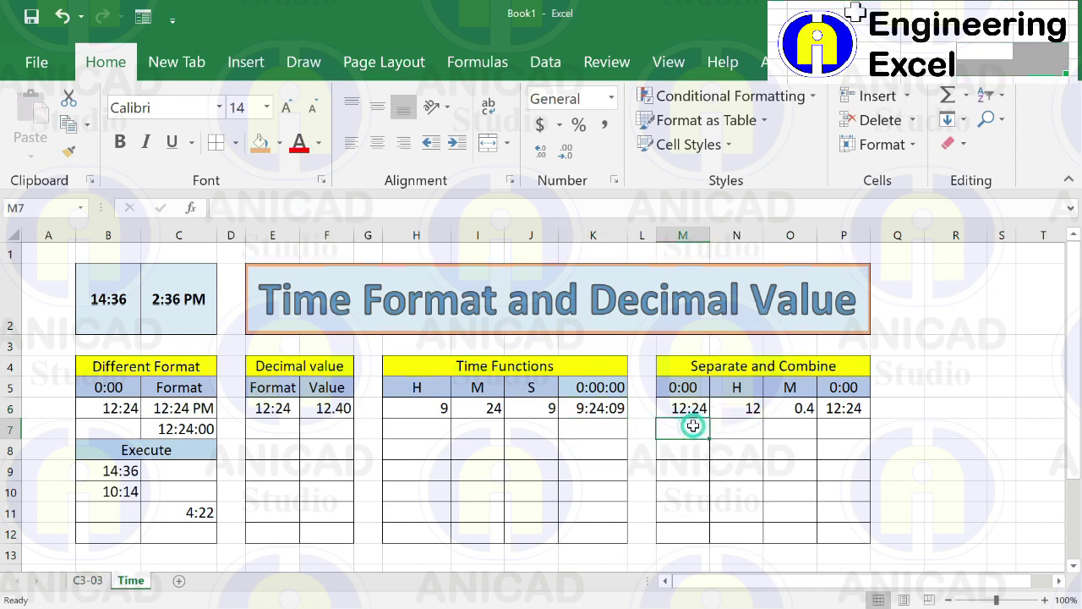
click(692, 409)
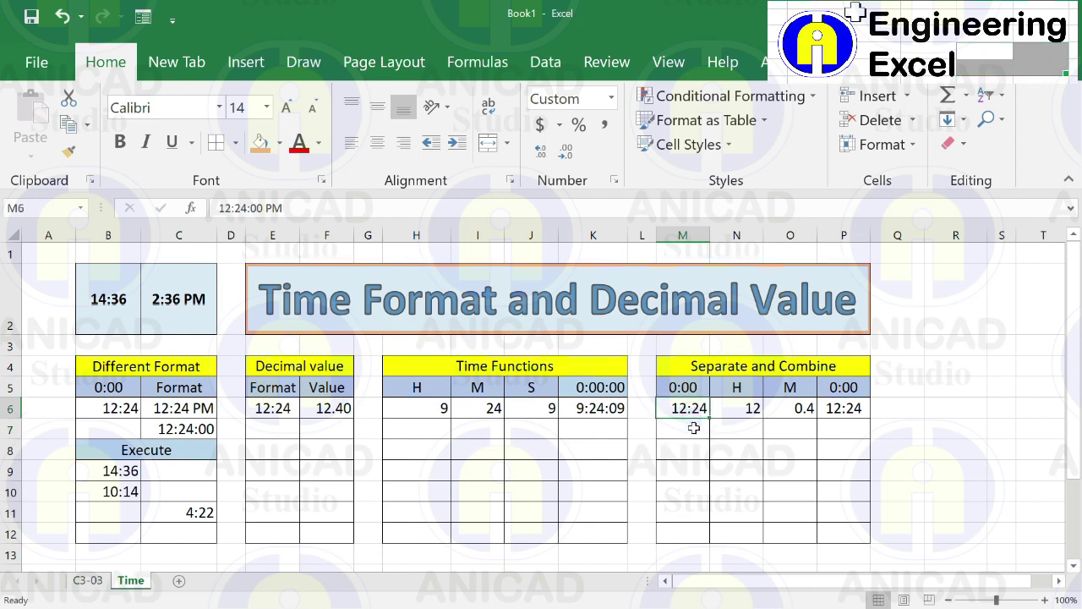
click(752, 409)
click(785, 412)
click(956, 449)
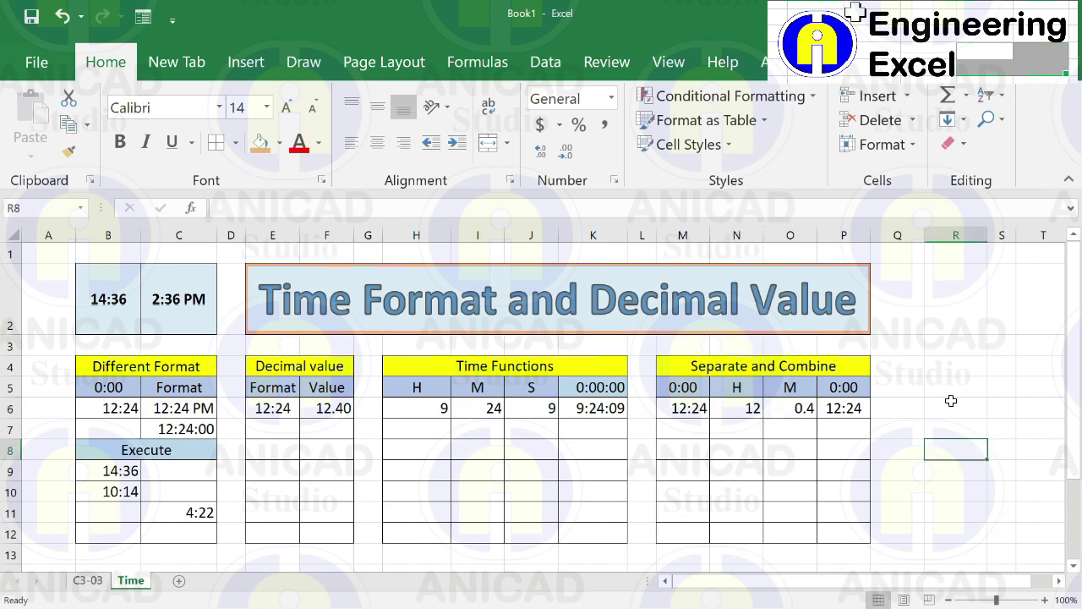